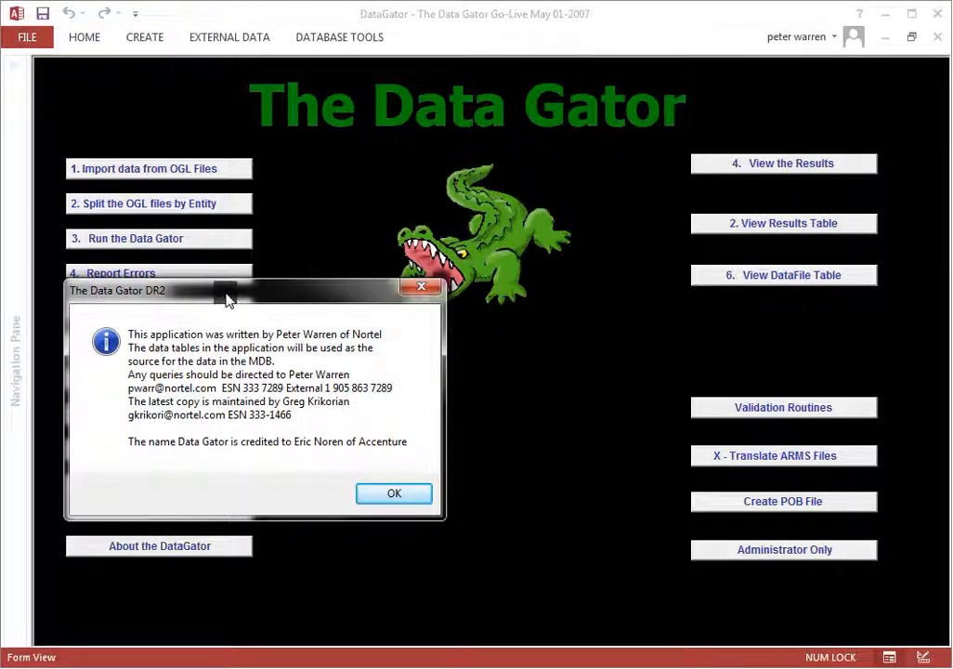
{"action": "left_click_drag", "start_coordinate": [236, 309], "coordinate": [506, 318]}
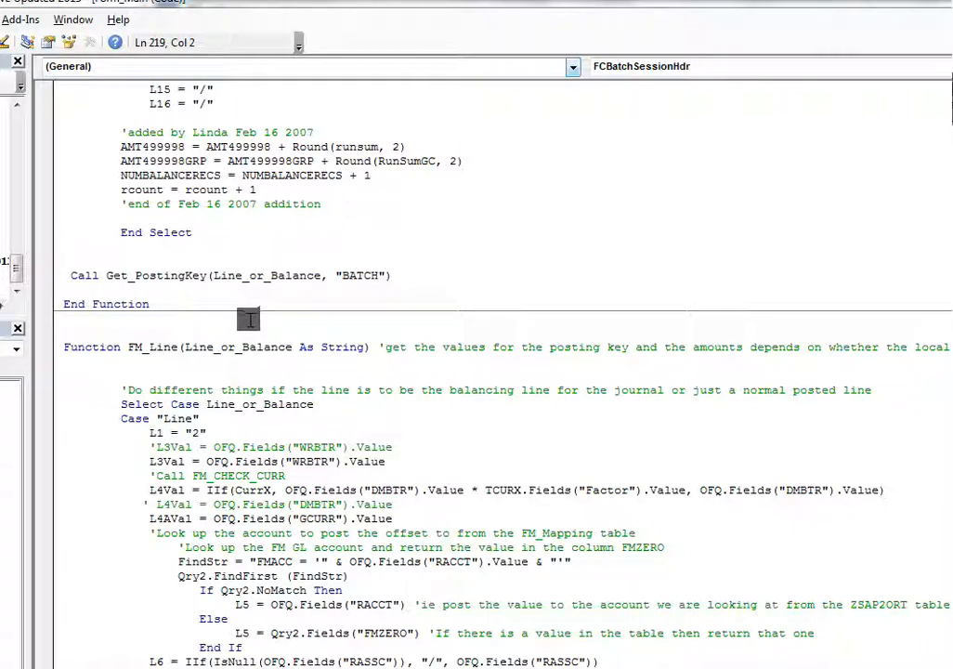
Examine the RunGator click code and its DO_IT procedure through the rule-type cases, and close the code editor
{"action": "left_click", "coordinate": [572, 67]}
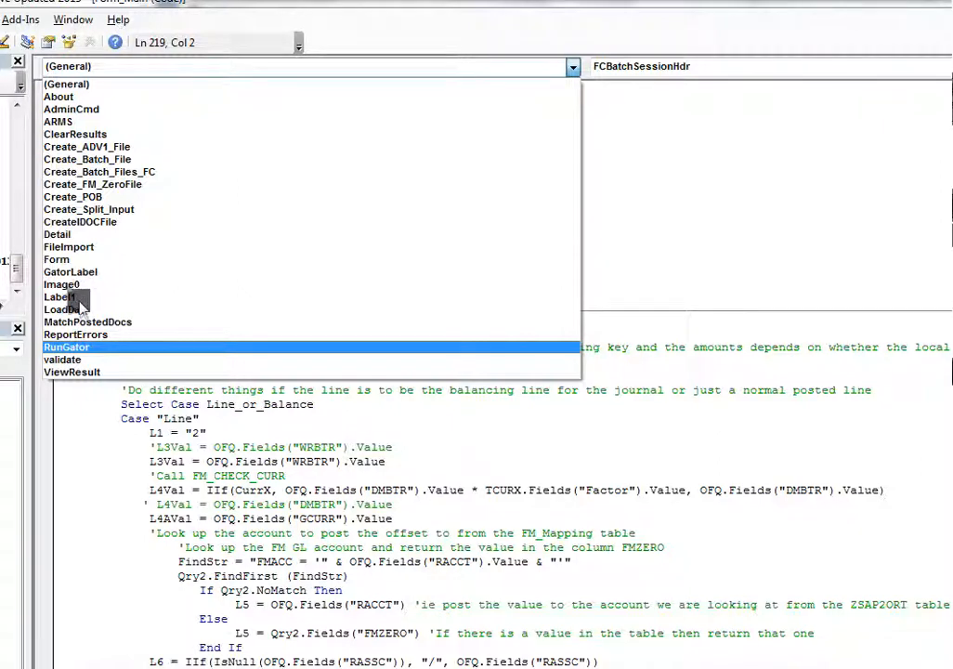
{"action": "left_click", "coordinate": [94, 348]}
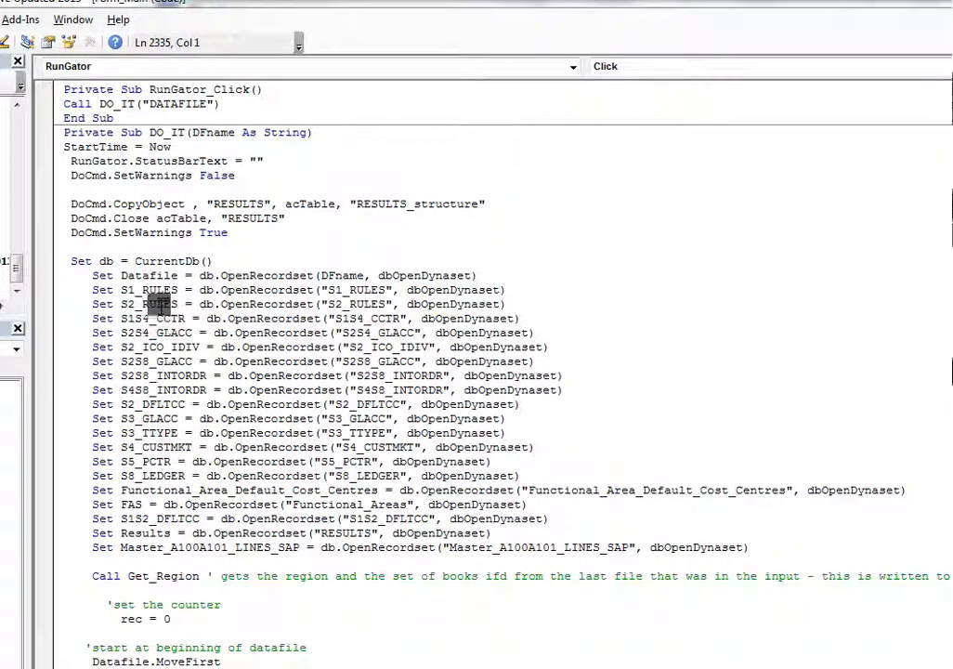
{"action": "left_click", "coordinate": [135, 147]}
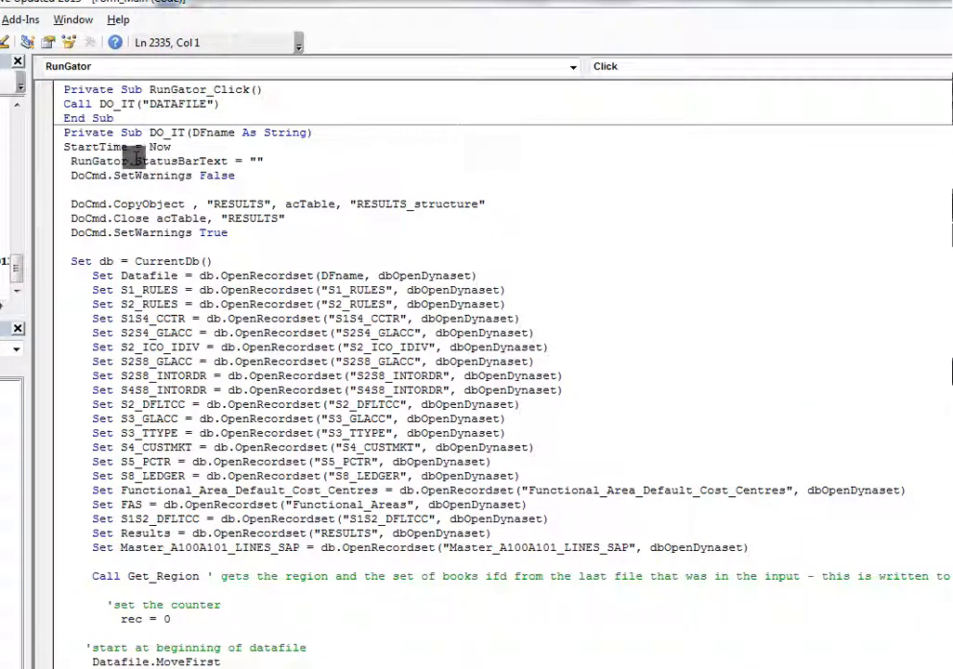
{"action": "left_click", "coordinate": [68, 118]}
{"action": "scroll", "coordinate": [70, 138], "scroll_direction": "down", "scroll_amount": 8}
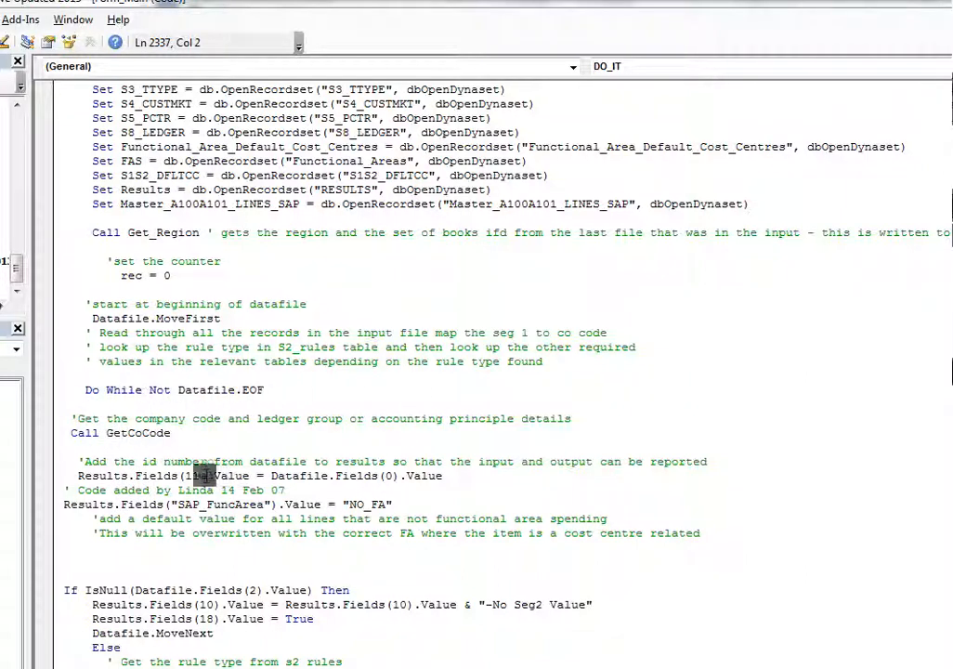
{"action": "left_click", "coordinate": [168, 434]}
{"action": "scroll", "coordinate": [172, 446], "scroll_direction": "down", "scroll_amount": 12}
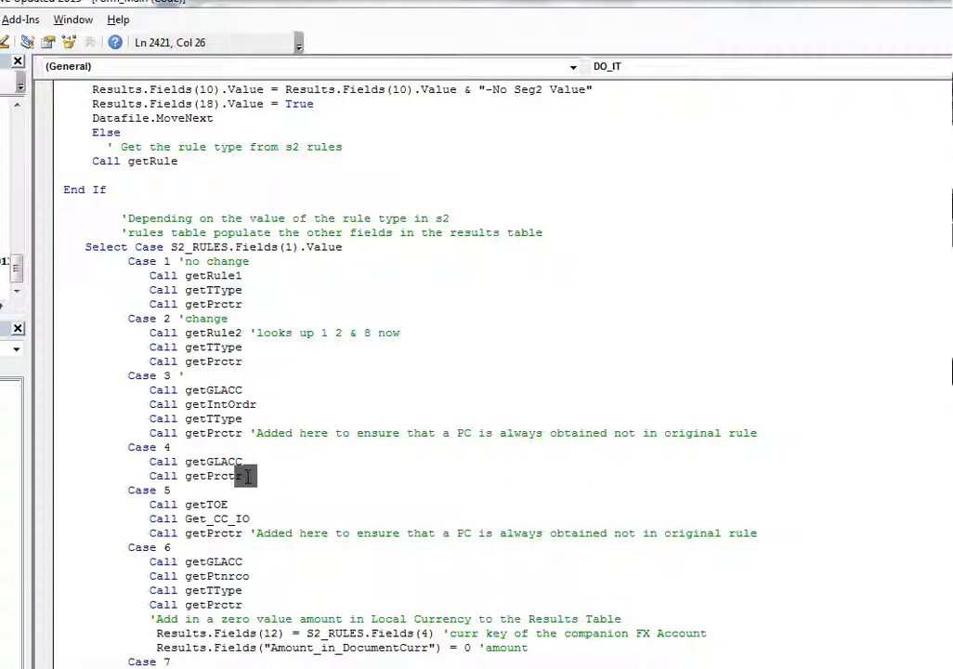
{"action": "key", "text": "alt+q"}
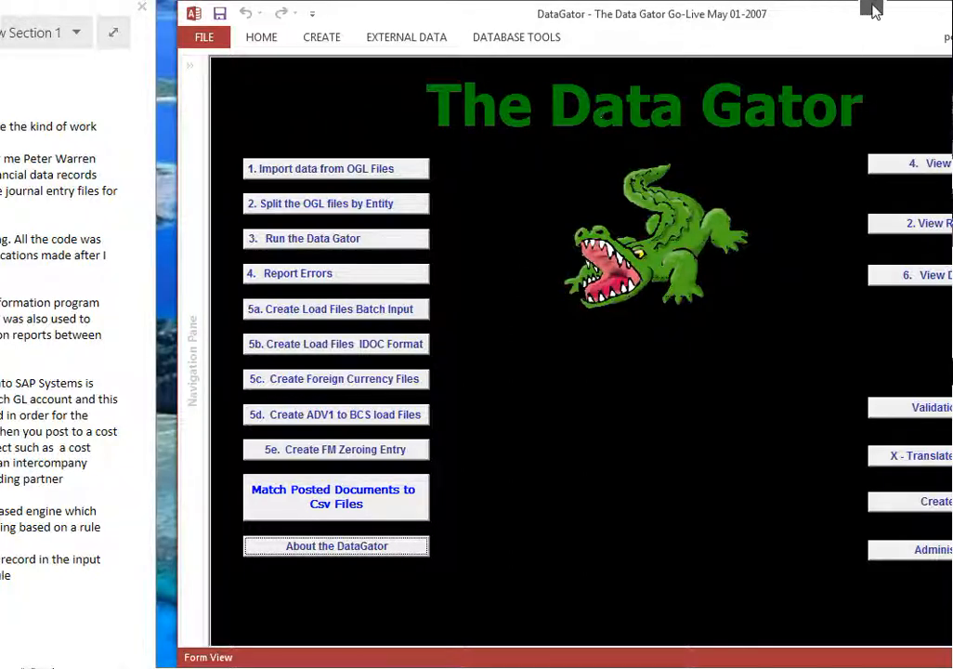
Bring the whole main form into view and read the notice for importing OGL file data, cancelling the import
{"action": "left_click_drag", "start_coordinate": [872, 18], "coordinate": [695, 27]}
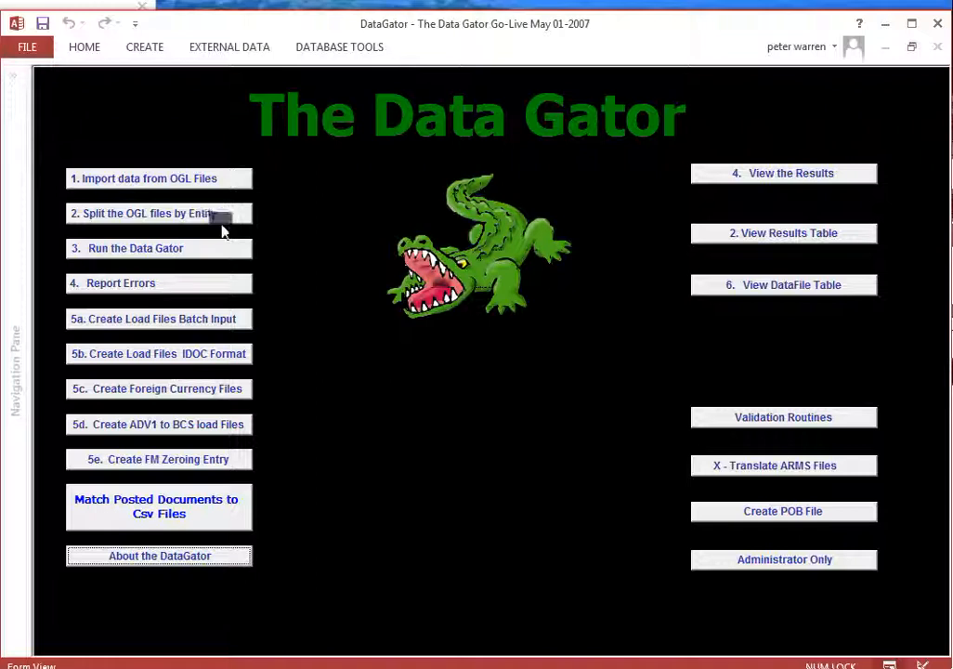
{"action": "left_click", "coordinate": [166, 180]}
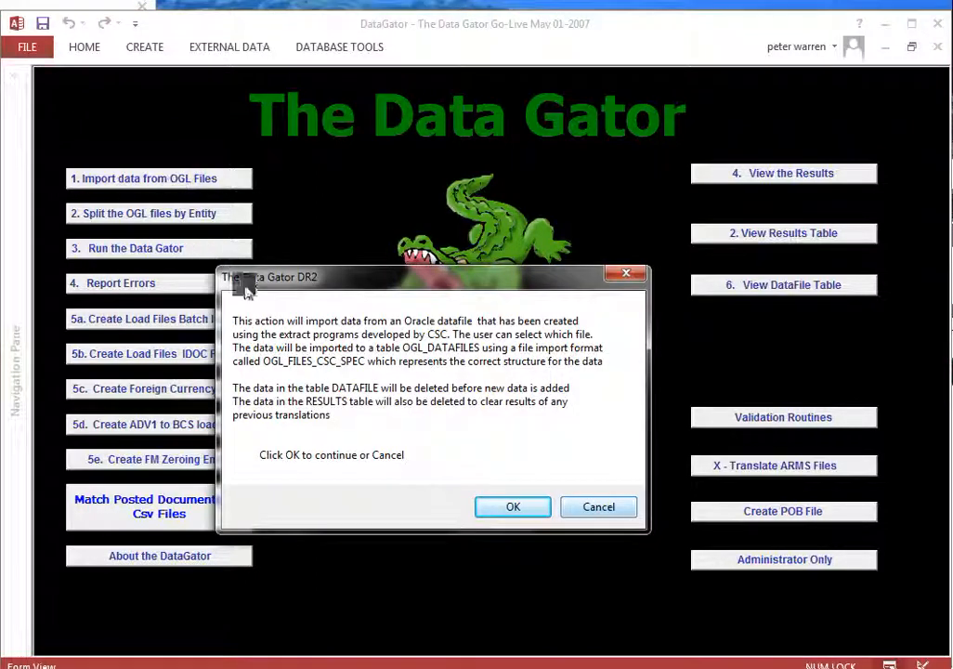
{"action": "left_click", "coordinate": [608, 509]}
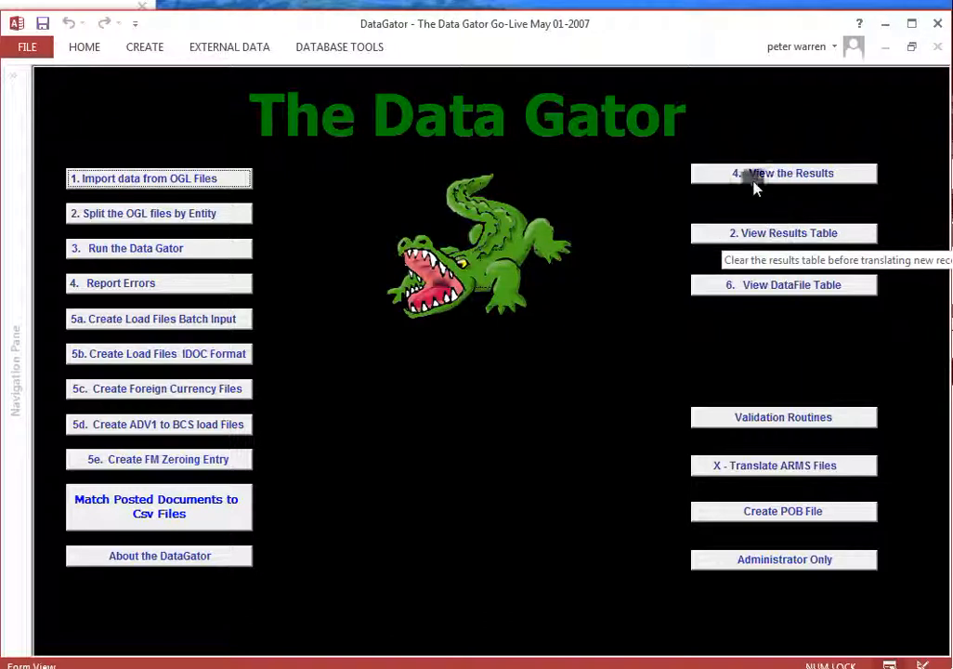
Delete all records from the RESULTS table and reopen it briefly to check that it has been cleared
{"action": "left_click", "coordinate": [777, 234]}
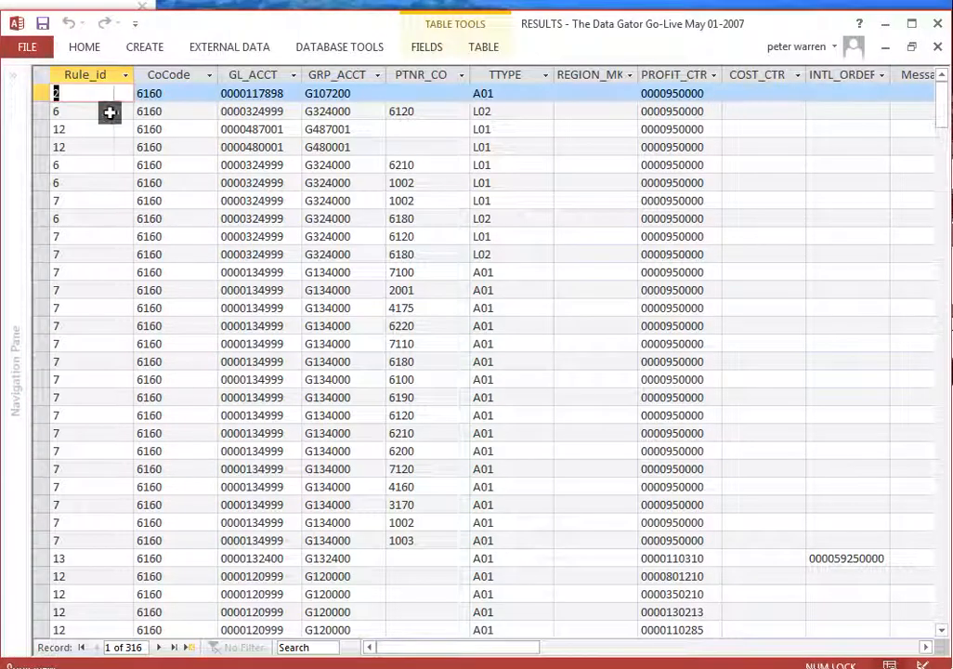
{"action": "left_click", "coordinate": [42, 79]}
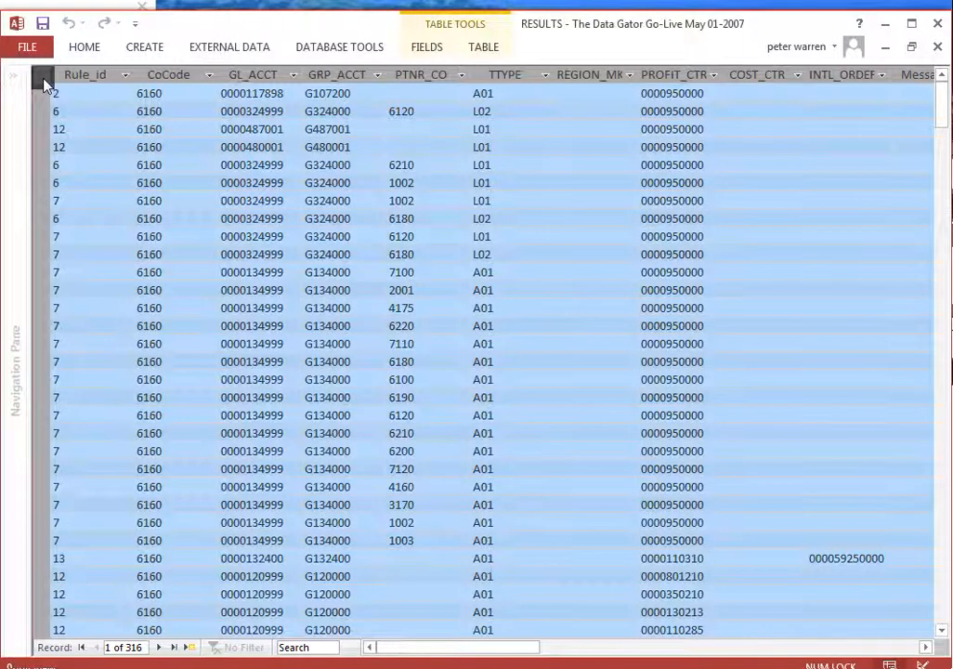
{"action": "key", "text": "Delete"}
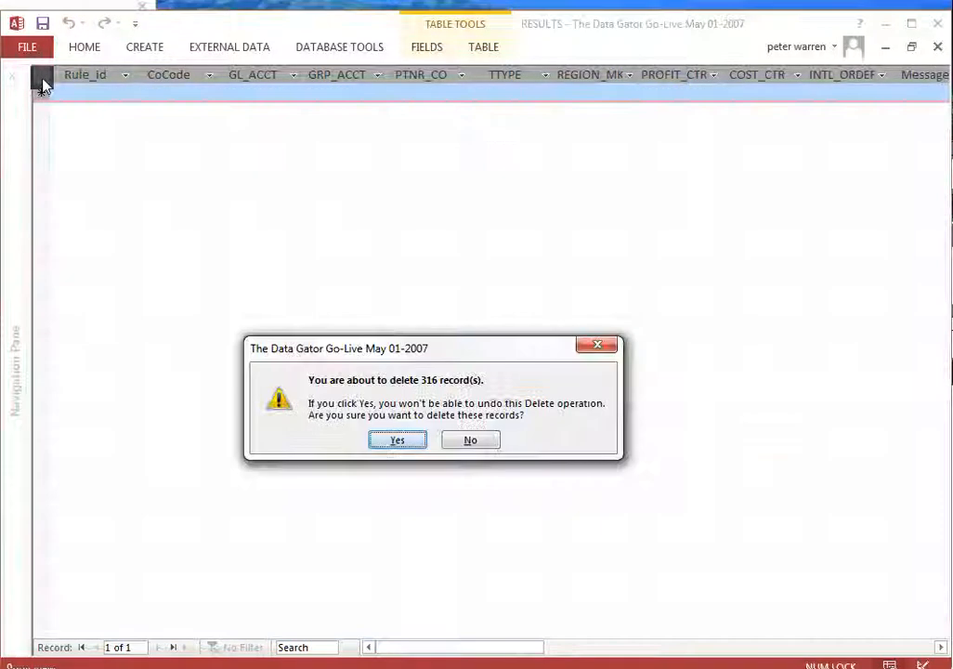
{"action": "left_click", "coordinate": [401, 440]}
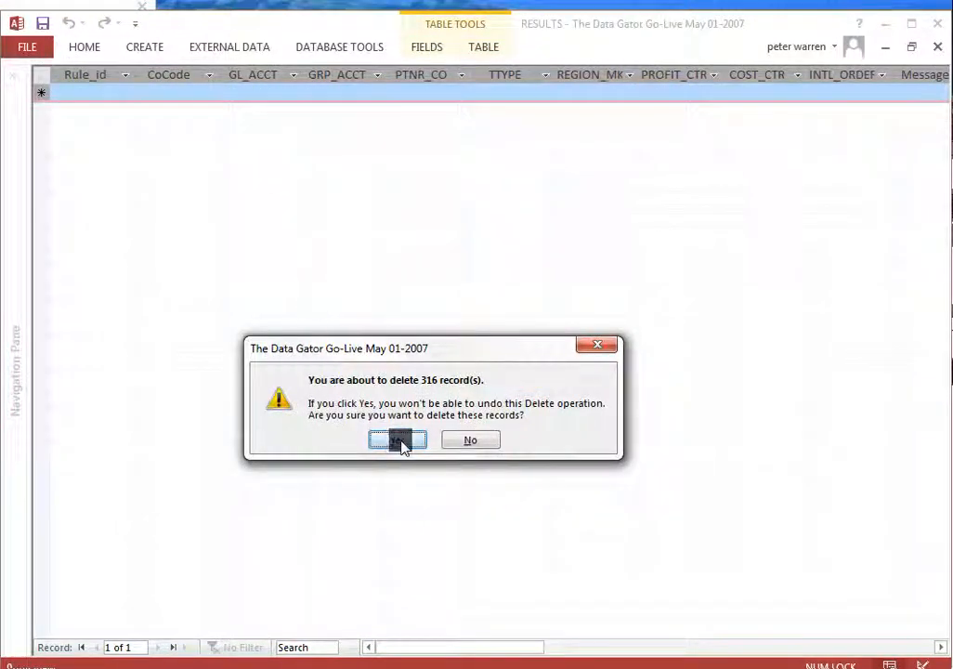
{"action": "left_click", "coordinate": [938, 46]}
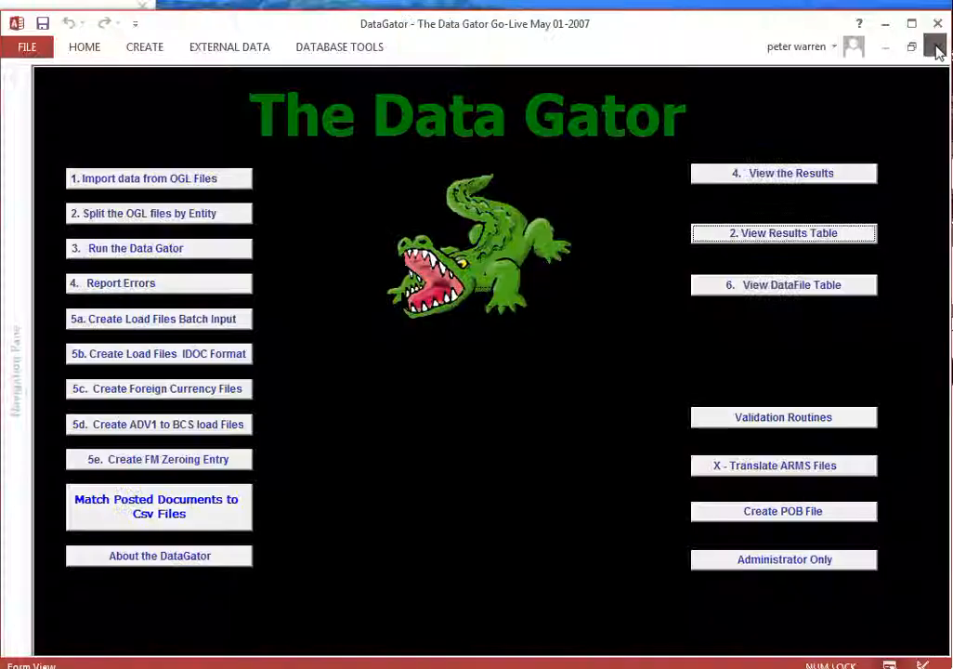
{"action": "left_click", "coordinate": [790, 233]}
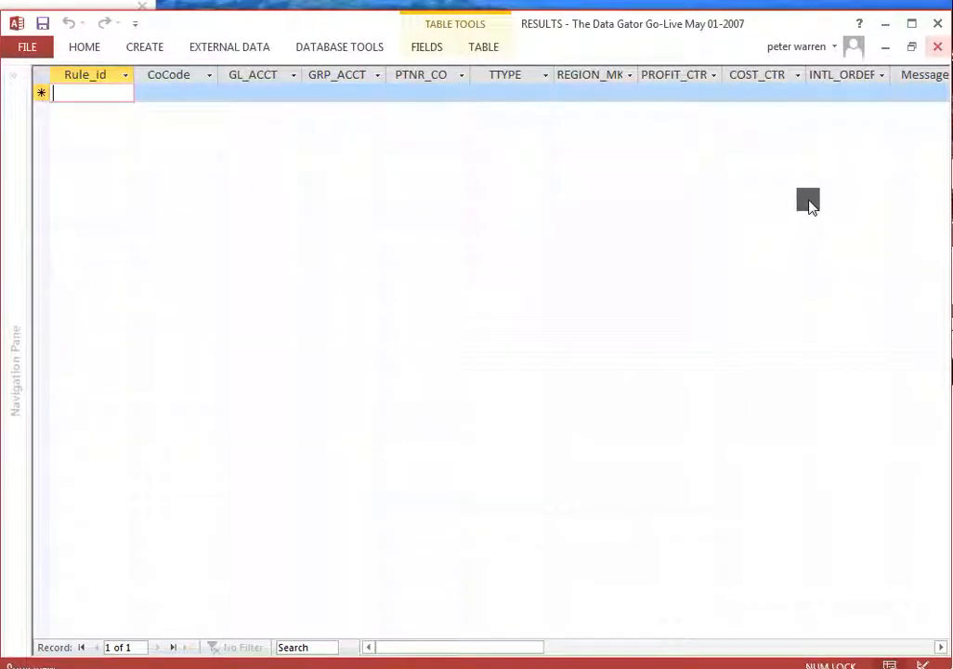
{"action": "left_click", "coordinate": [936, 48]}
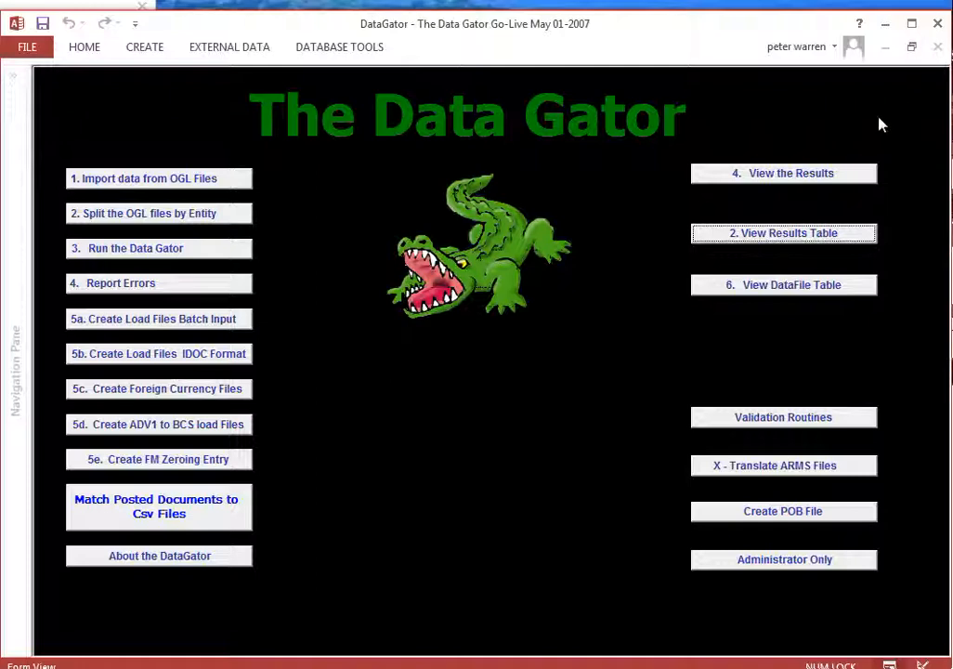
Open the DataFile table, go to its last record and highlight the SEG1 to SEG7 columns for review
{"action": "left_click", "coordinate": [792, 284]}
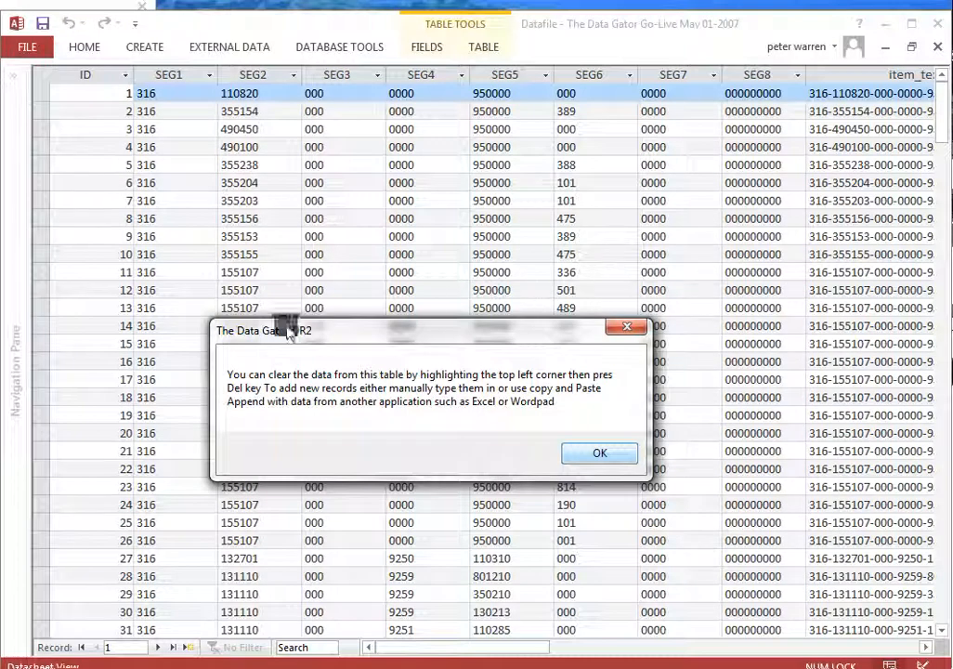
{"action": "left_click", "coordinate": [591, 460]}
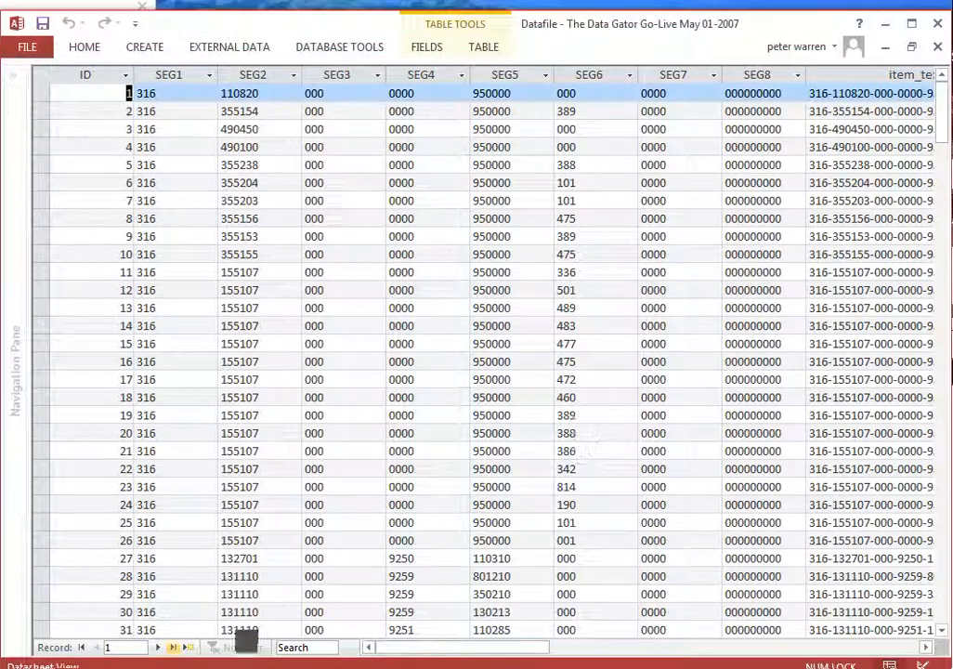
{"action": "left_click", "coordinate": [174, 647]}
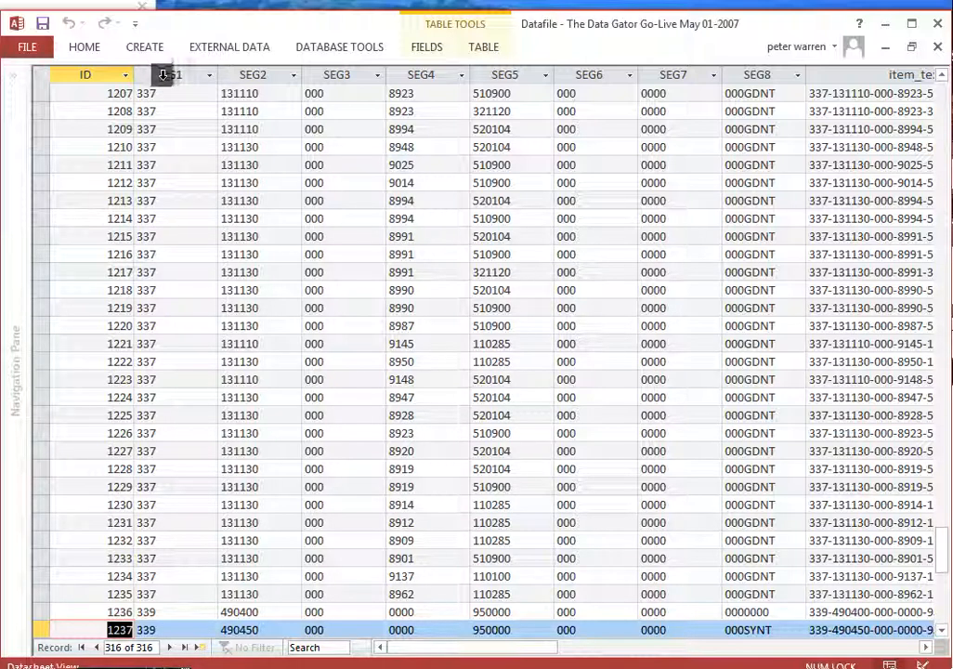
{"action": "left_click_drag", "start_coordinate": [163, 75], "coordinate": [697, 75]}
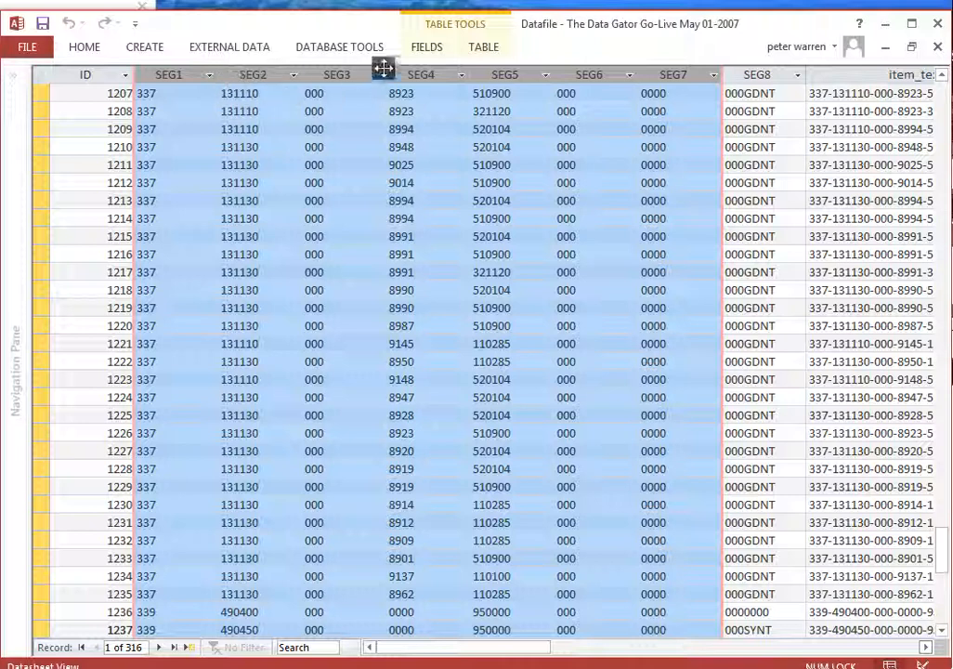
Review the DataFile table's item_text, document date, posting date and period name columns, highlighting each one
{"action": "left_click", "coordinate": [924, 647]}
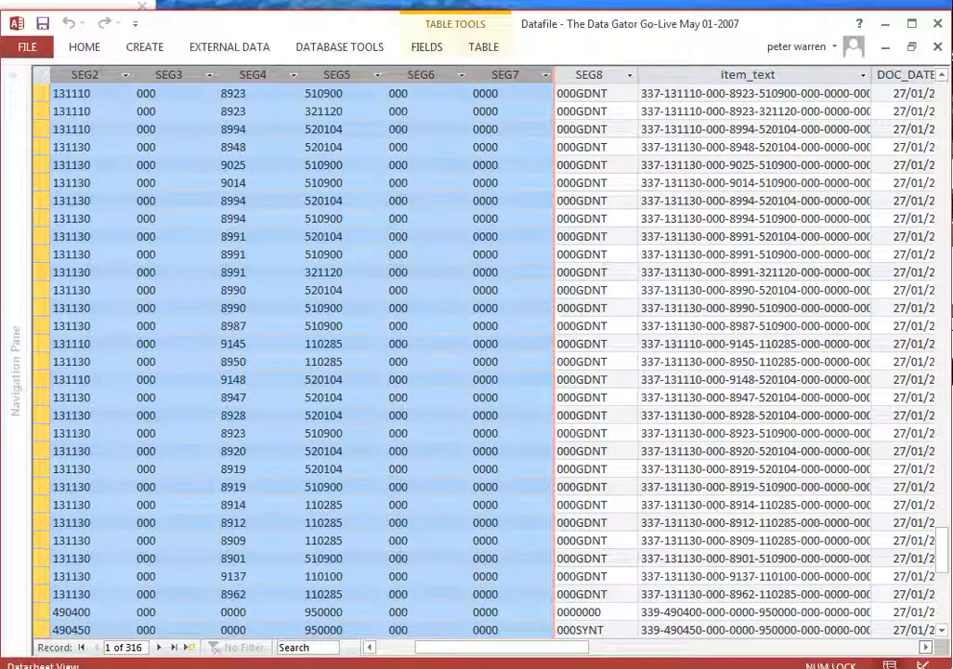
{"action": "left_click", "coordinate": [924, 647]}
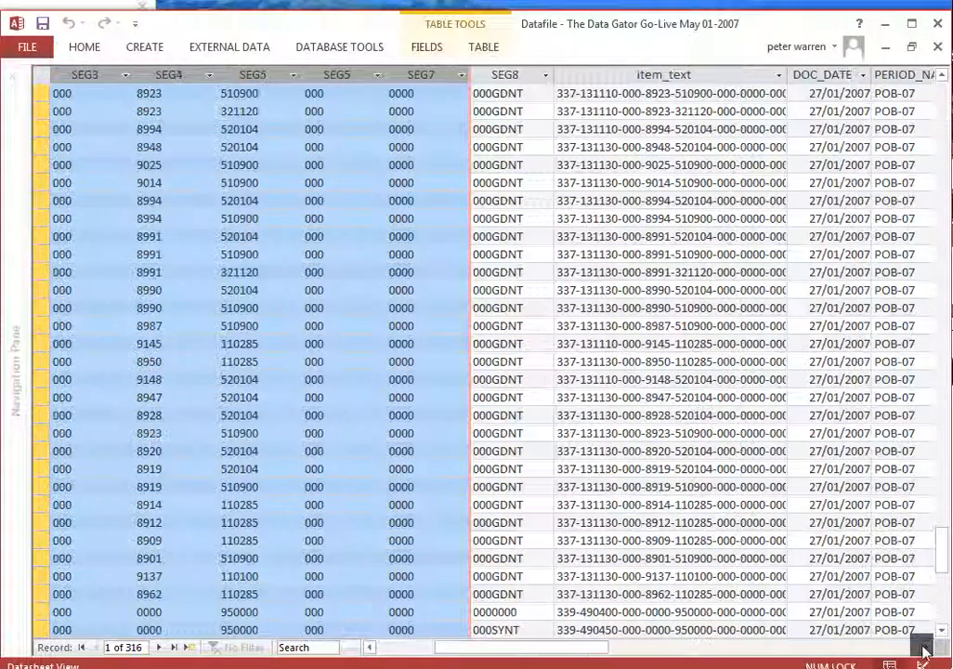
{"action": "left_click", "coordinate": [599, 79]}
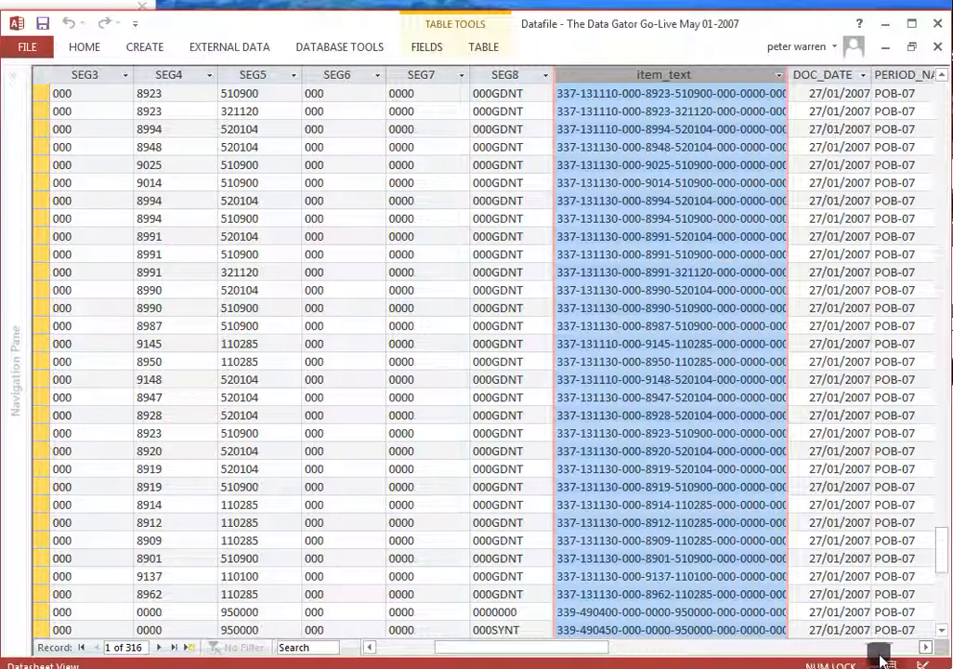
{"action": "left_click", "coordinate": [927, 649]}
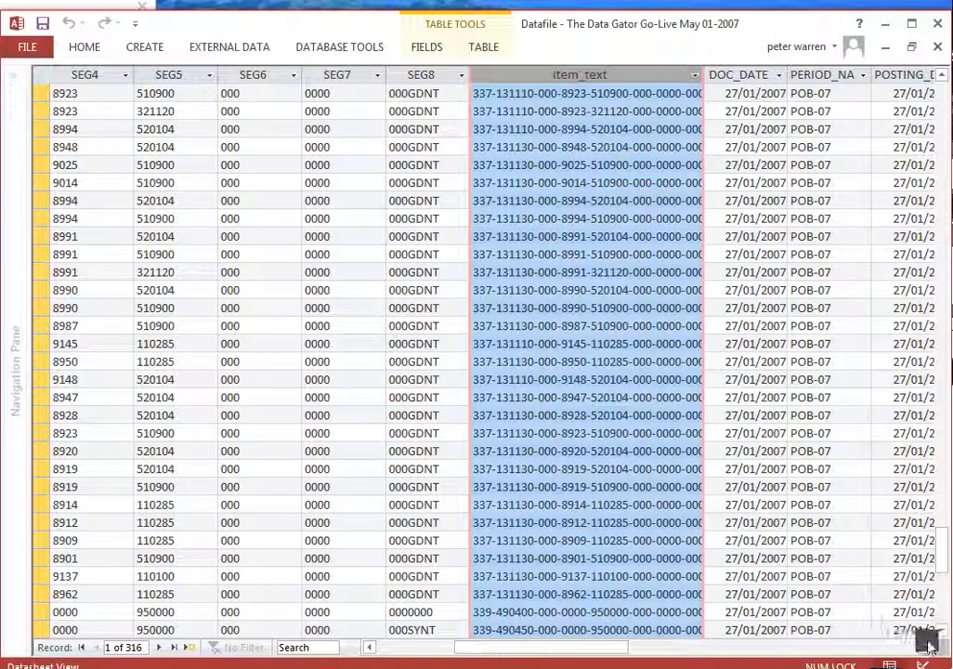
{"action": "left_click", "coordinate": [927, 649]}
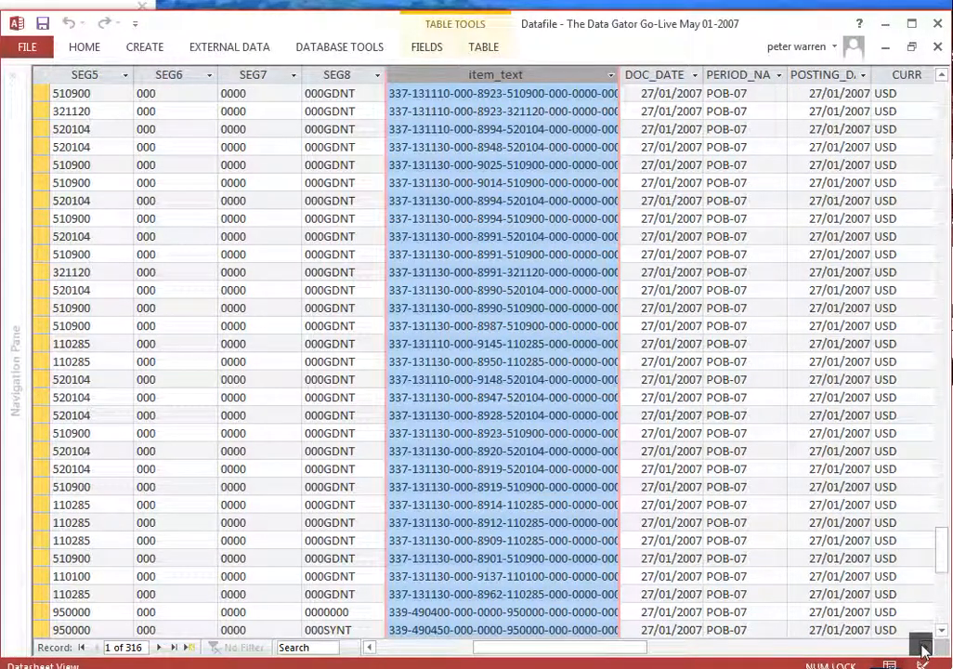
{"action": "left_click", "coordinate": [925, 649]}
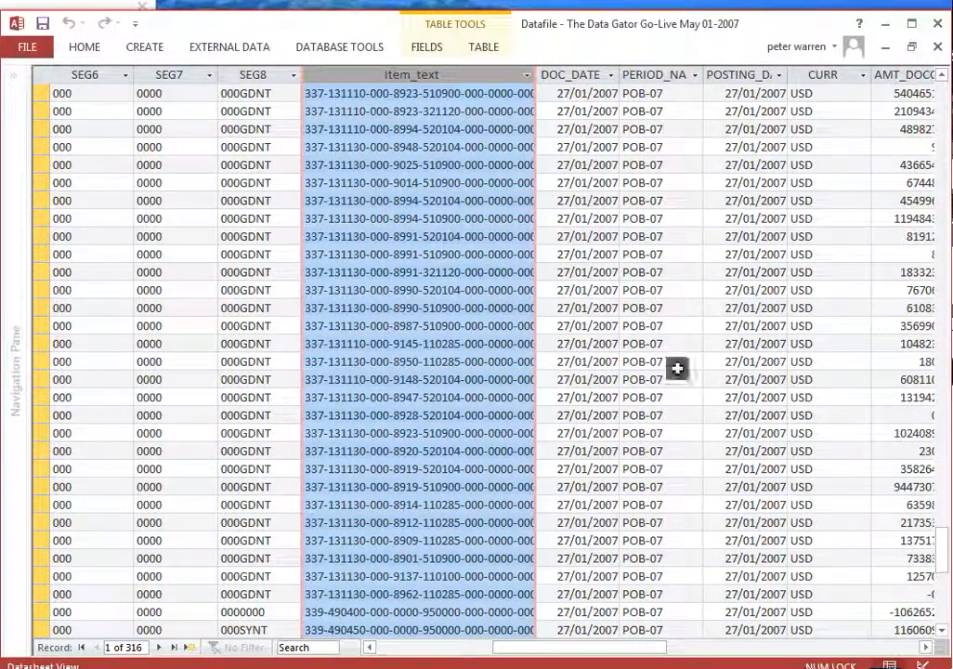
{"action": "left_click", "coordinate": [565, 76]}
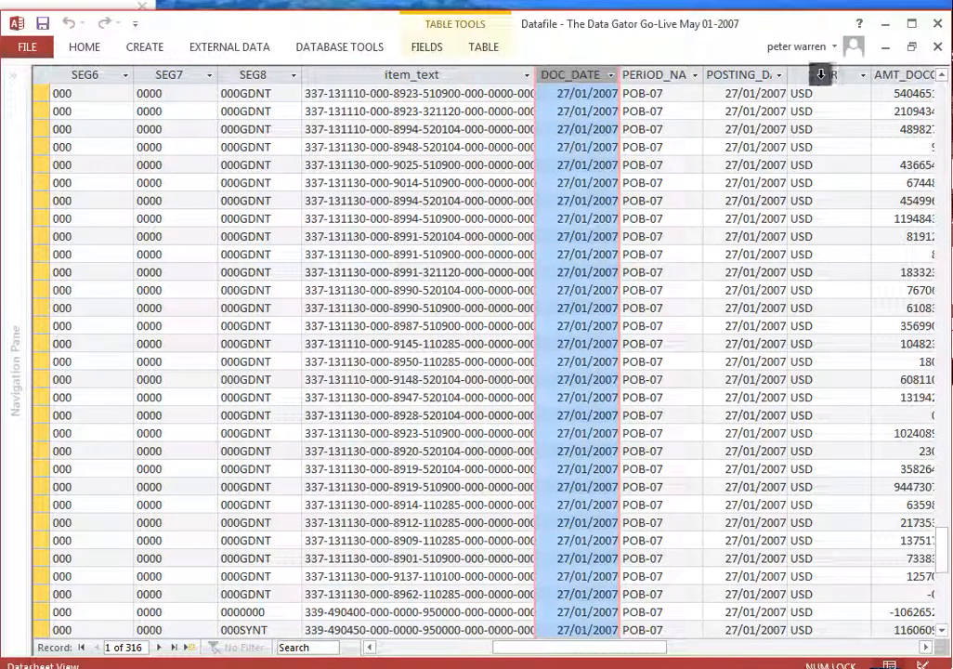
{"action": "left_click", "coordinate": [744, 75]}
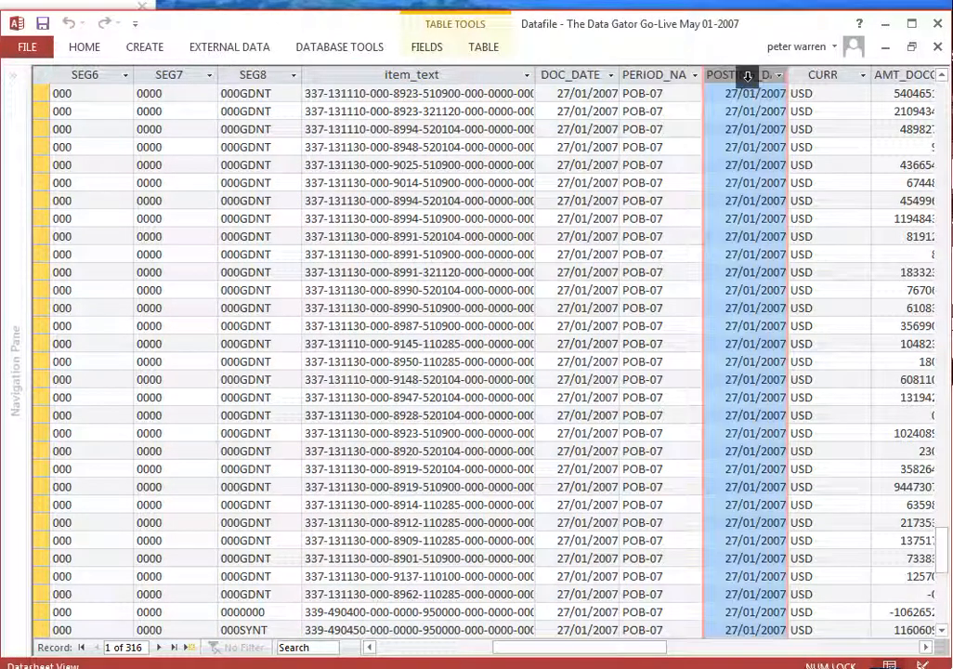
{"action": "left_click", "coordinate": [670, 74]}
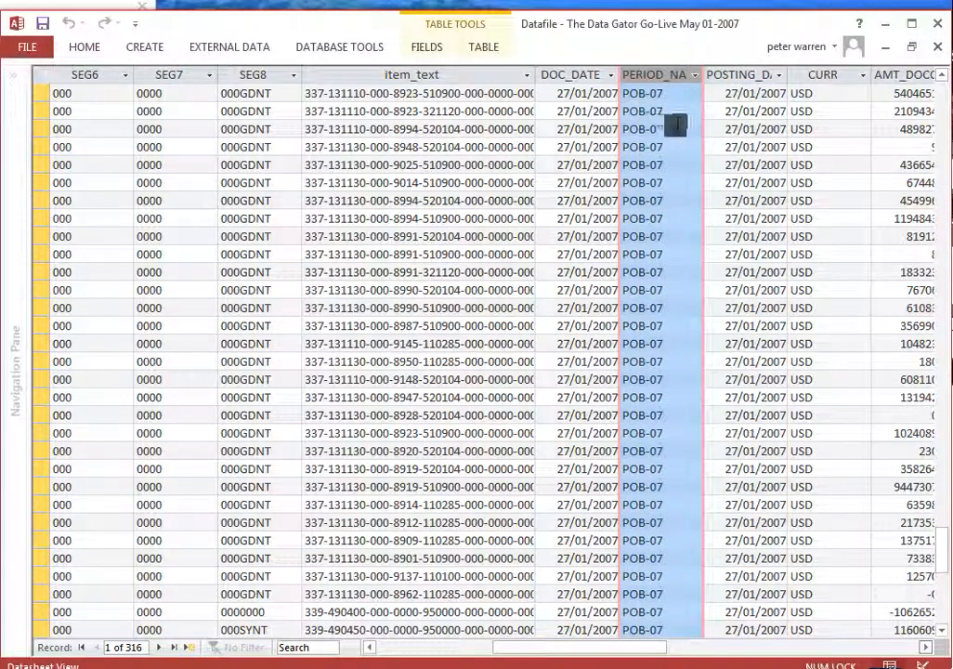
Review the CURR column of the DataFile table, comparing the currencies from the first record down through the records
{"action": "left_click", "coordinate": [925, 648]}
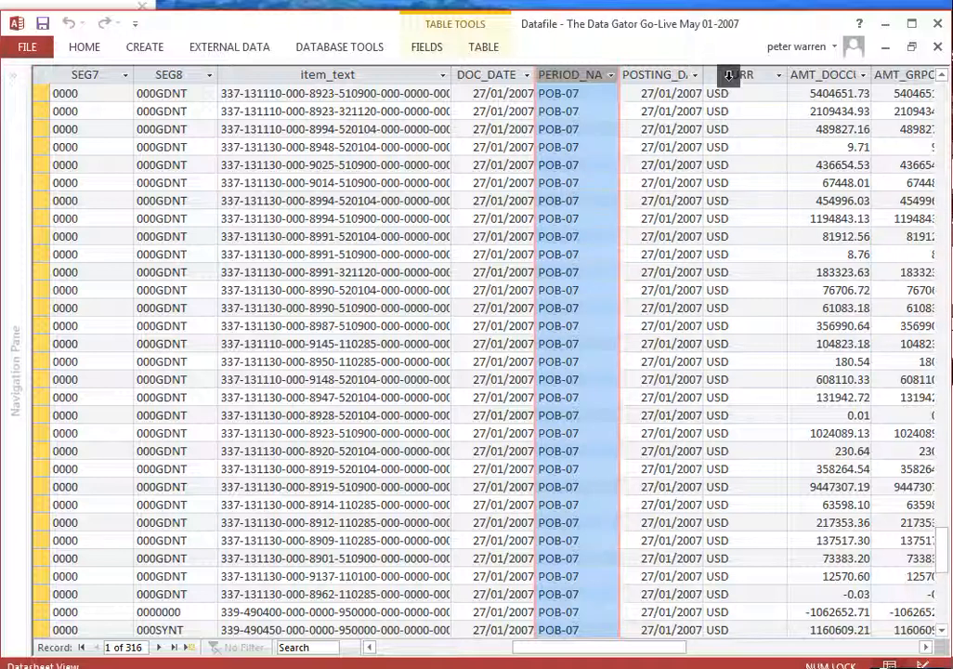
{"action": "left_click", "coordinate": [728, 76]}
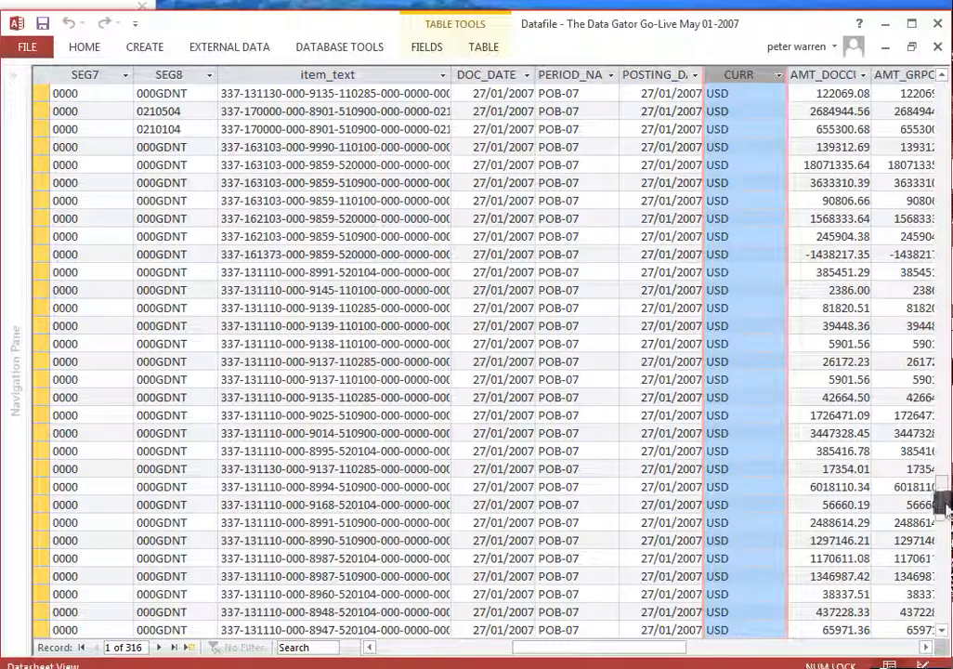
{"action": "left_click_drag", "start_coordinate": [940, 504], "coordinate": [939, 100]}
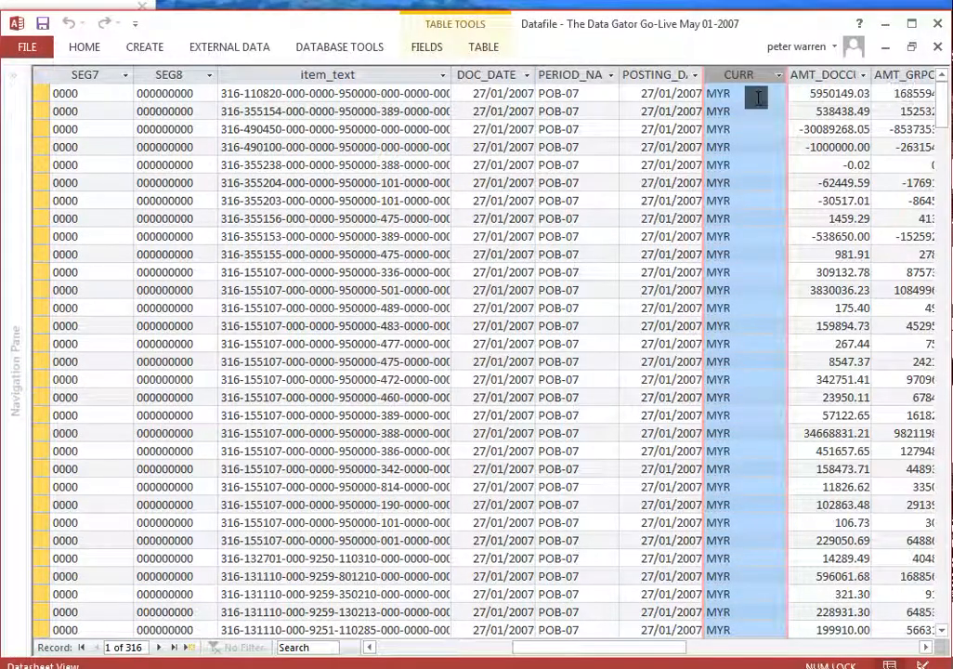
{"action": "scroll", "coordinate": [769, 407], "scroll_direction": "down", "scroll_amount": 8}
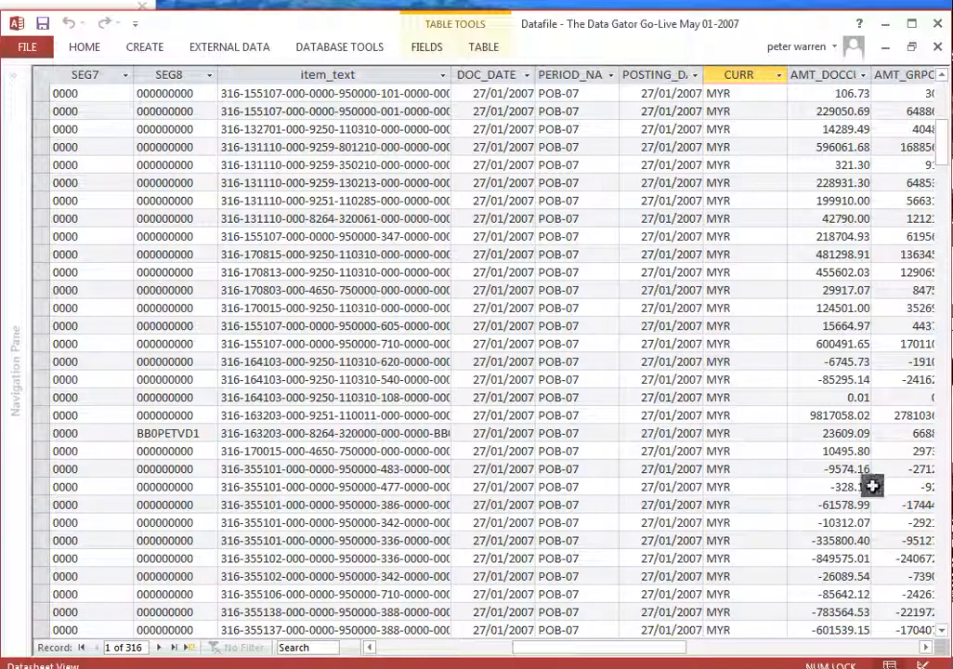
{"action": "left_click", "coordinate": [942, 541]}
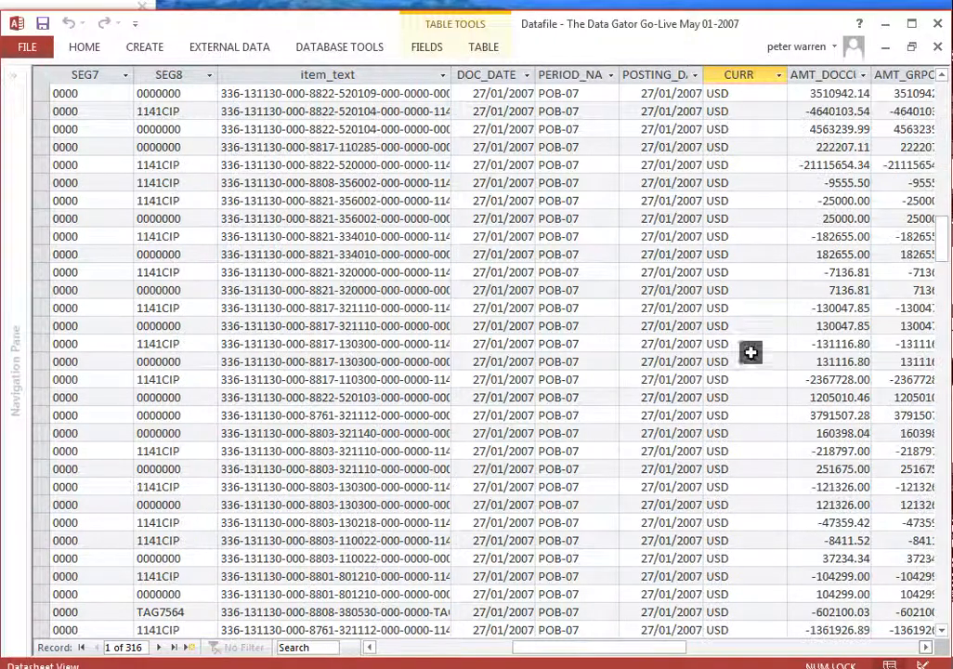
Review the amount columns of the DataFile table, highlighting the document currency and group currency amounts from the first record
{"action": "left_click", "coordinate": [925, 647]}
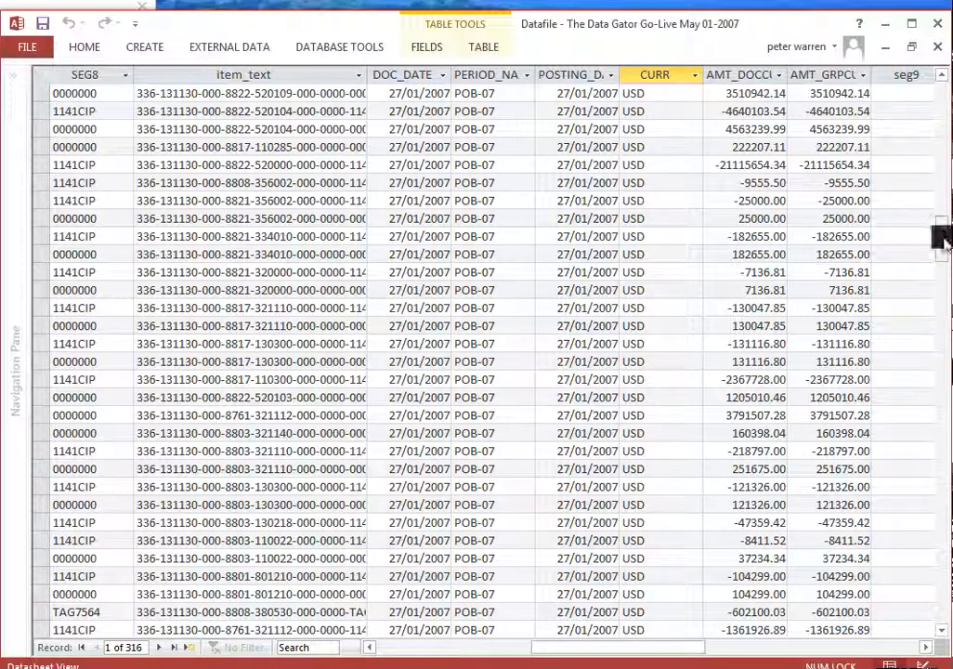
{"action": "scroll", "coordinate": [943, 237], "scroll_direction": "up", "scroll_amount": 10}
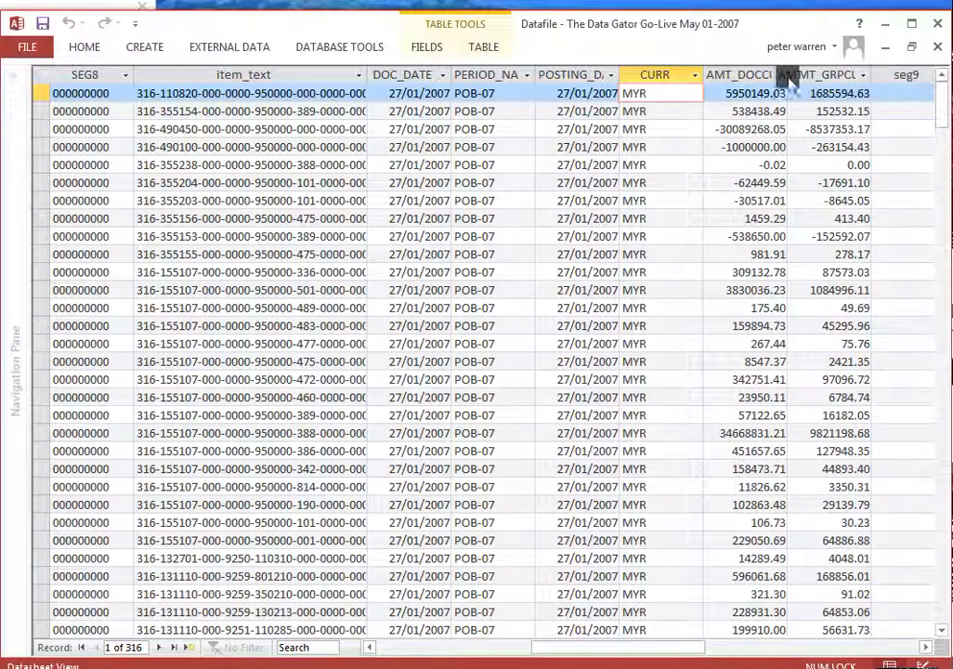
{"action": "left_click", "coordinate": [745, 74]}
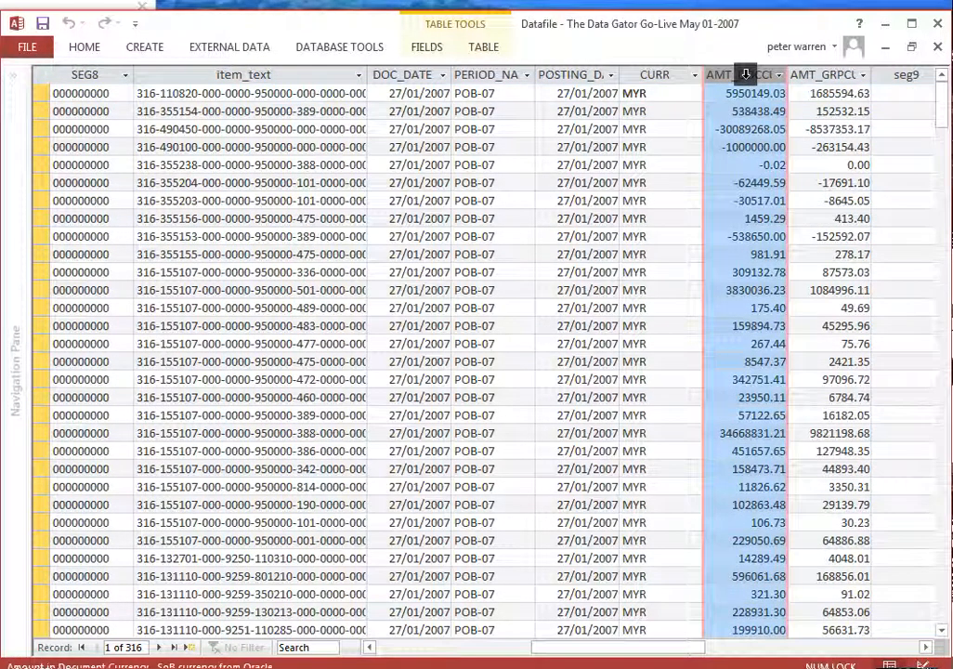
{"action": "left_click", "coordinate": [825, 75]}
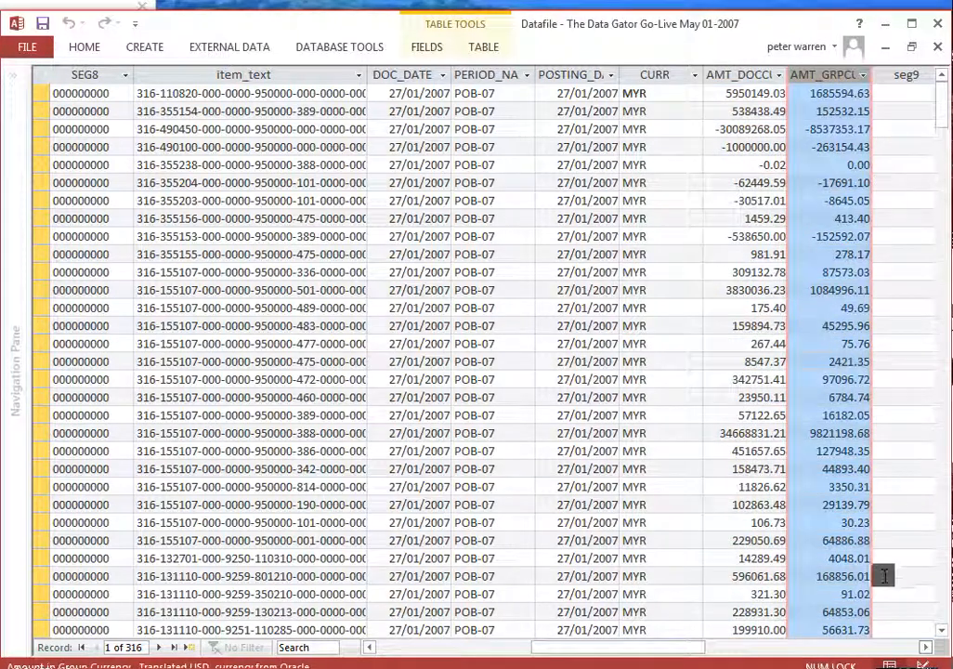
Look over the DataFile table's remaining columns from seg9 onward, return to the ID column and close the table
{"action": "left_click", "coordinate": [925, 647]}
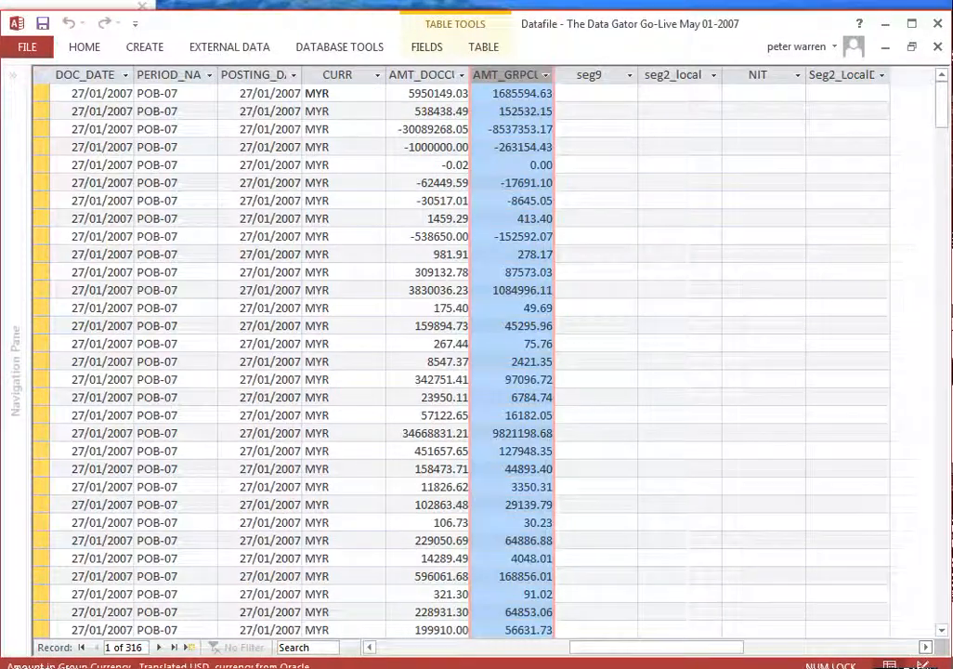
{"action": "left_click", "coordinate": [926, 646]}
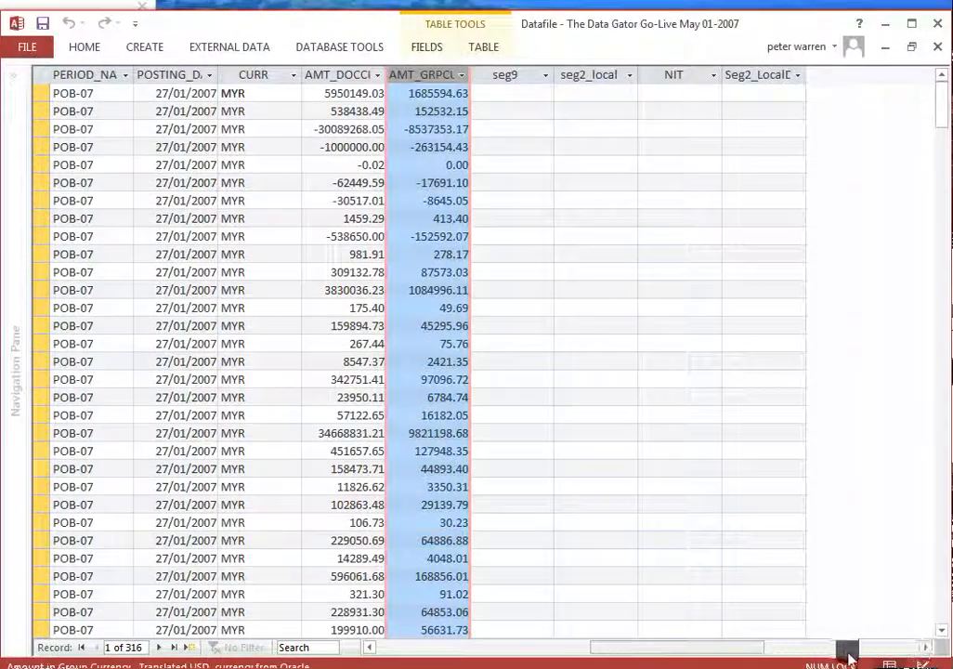
{"action": "left_click_drag", "start_coordinate": [660, 647], "coordinate": [399, 628]}
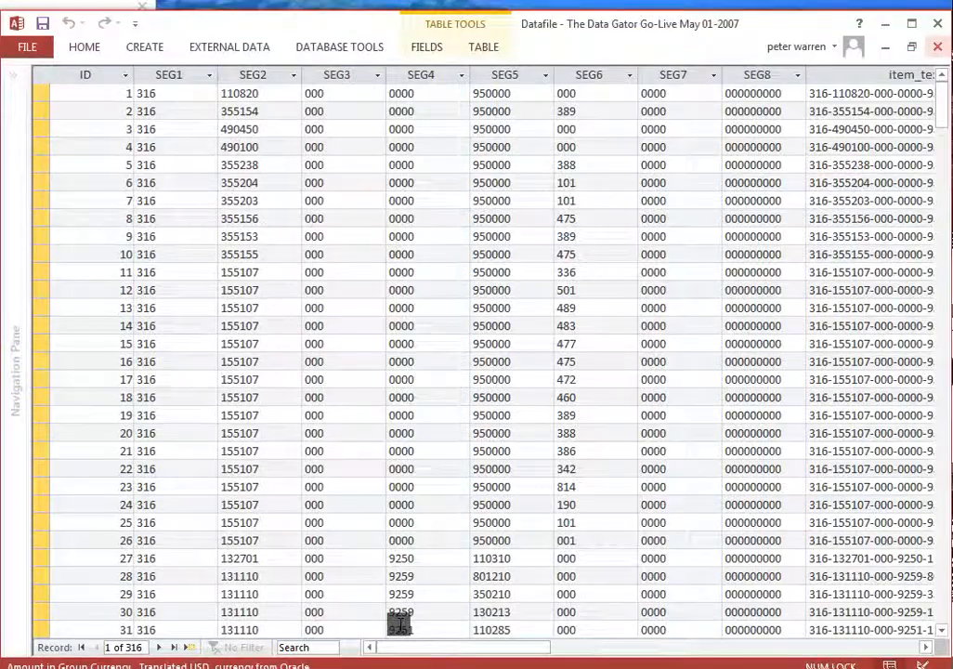
{"action": "left_click", "coordinate": [937, 46]}
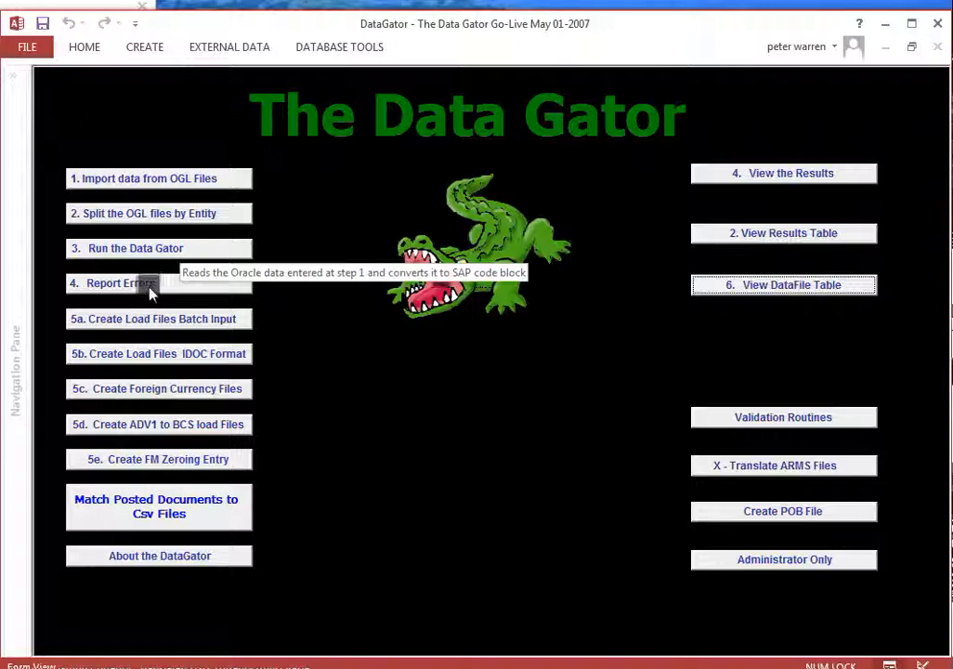
Run the Data Gator conversion on the imported data and continue to choosing a folder for the converted results file
{"action": "left_click", "coordinate": [182, 249]}
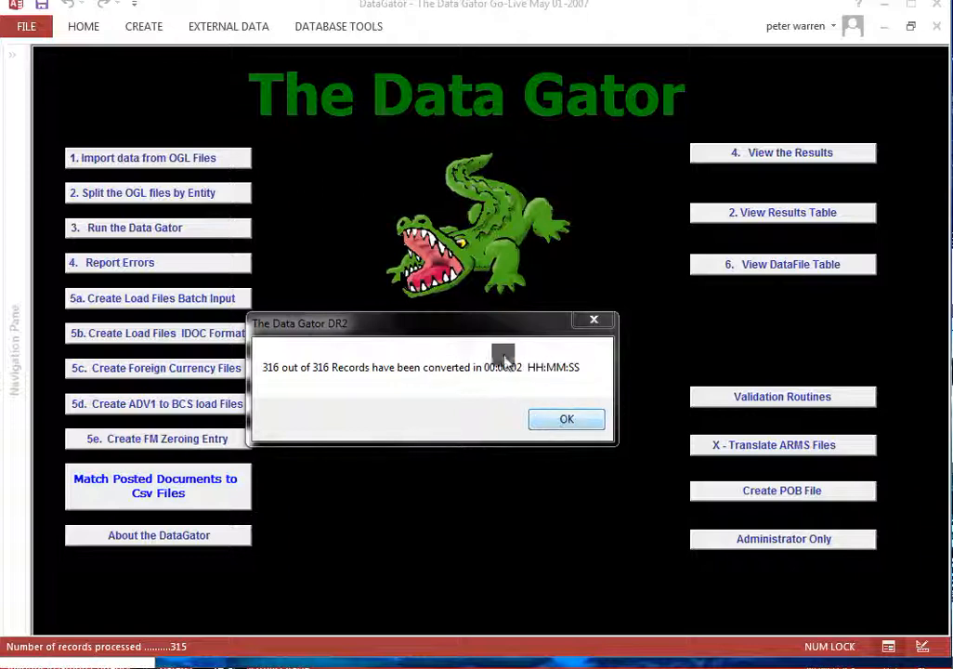
{"action": "left_click", "coordinate": [600, 425]}
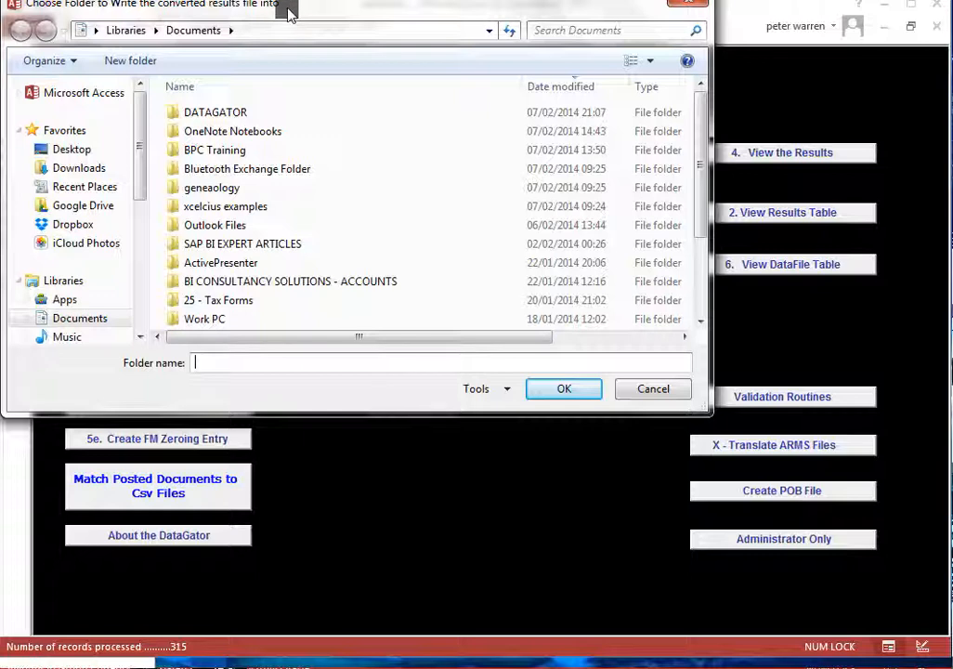
{"action": "left_click_drag", "start_coordinate": [288, 11], "coordinate": [303, 66]}
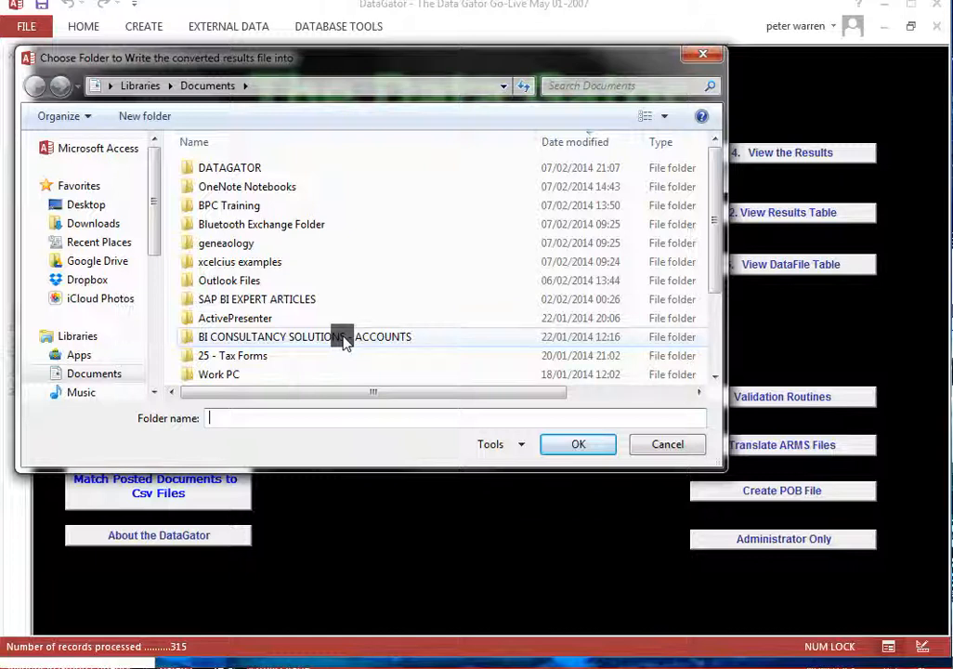
{"action": "type", "text": "result demo"}
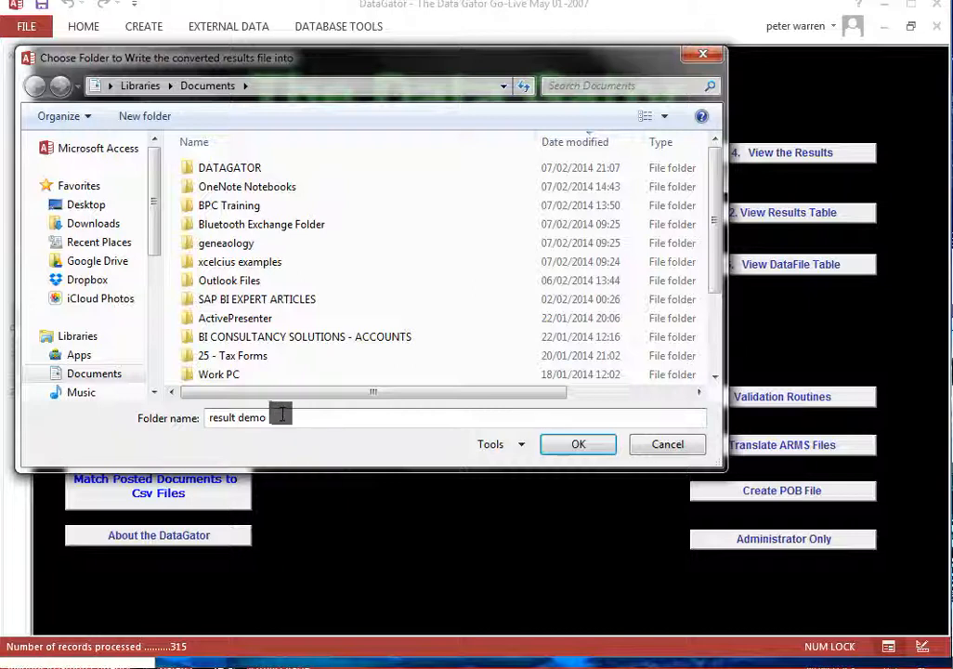
{"action": "key", "text": "ctrl+a"}
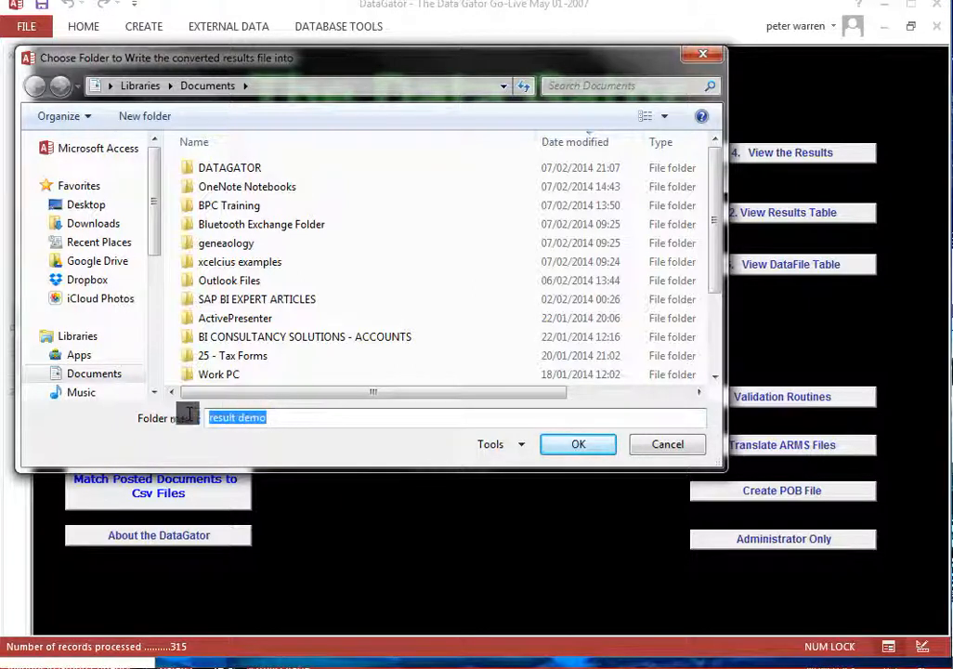
{"action": "key", "text": "Delete"}
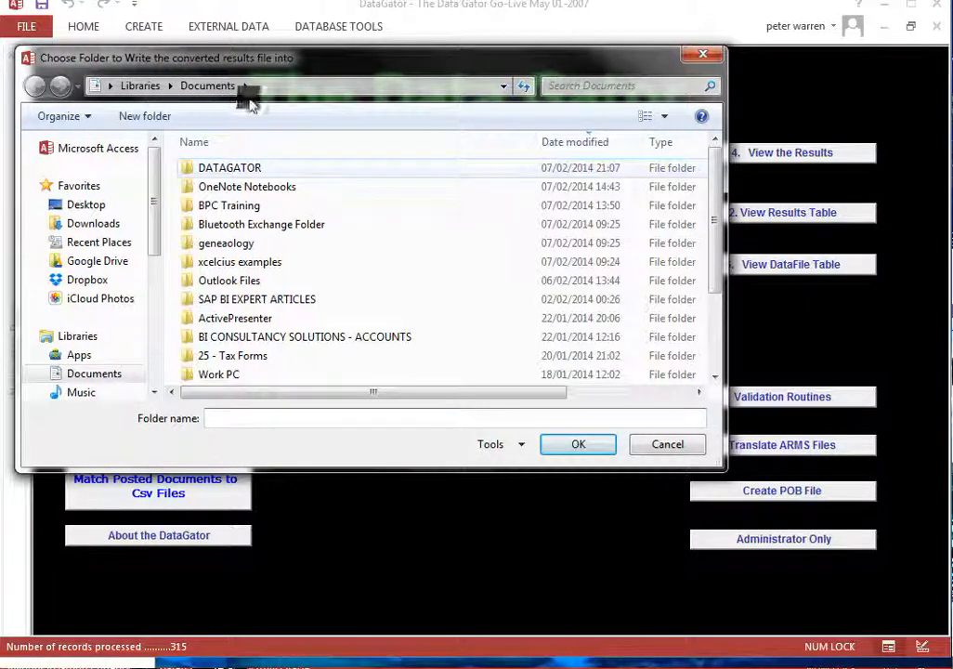
Try to write the converted results to the DATAGATOR folder under the file name tedst, and end the export routine
{"action": "double_click", "coordinate": [234, 168]}
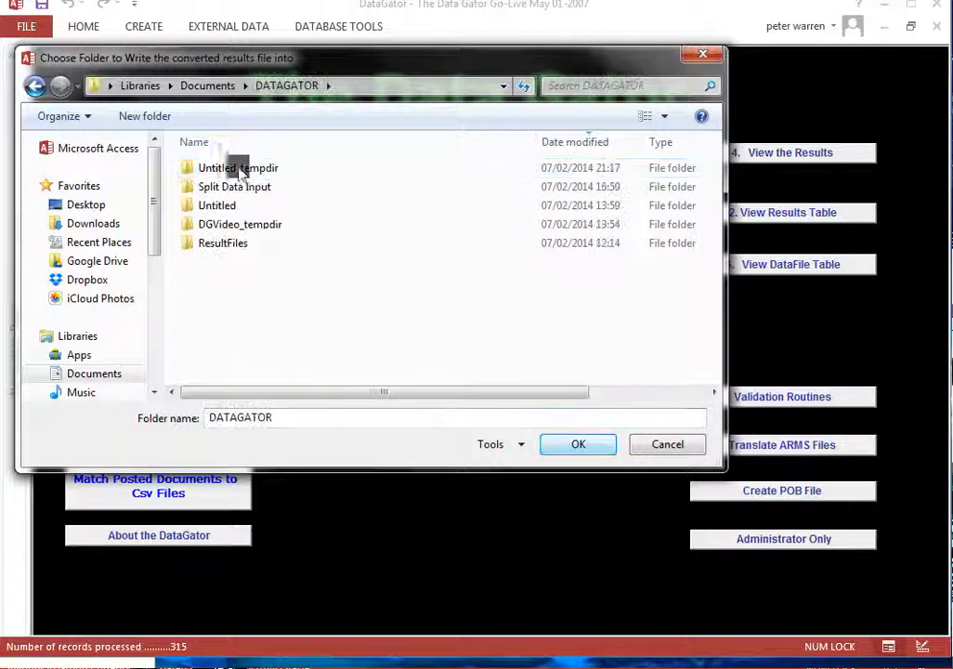
{"action": "left_click", "coordinate": [592, 448]}
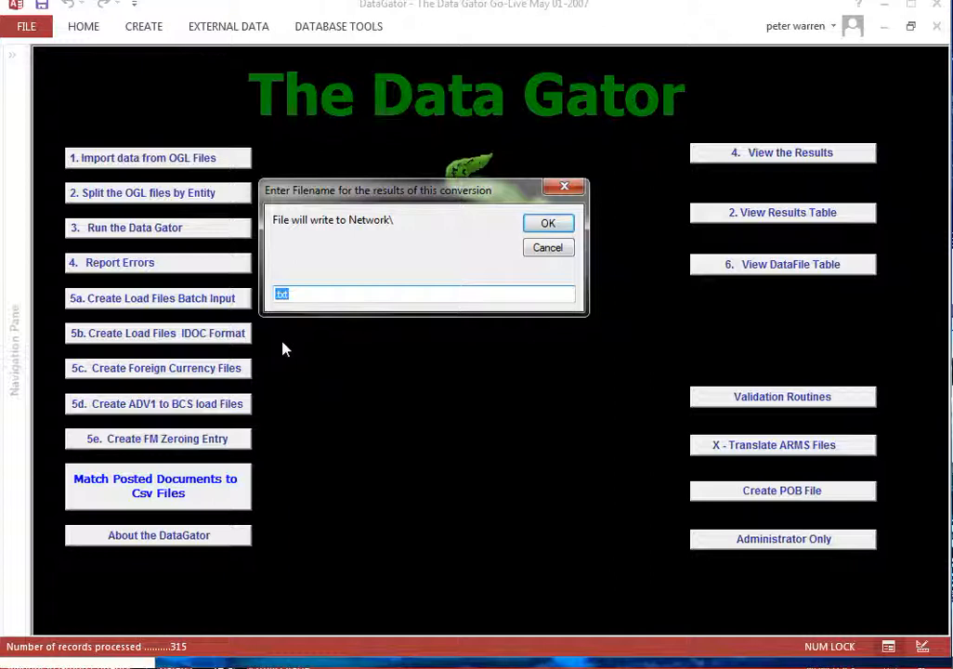
{"action": "type", "text": "tedst"}
{"action": "key", "text": "Return"}
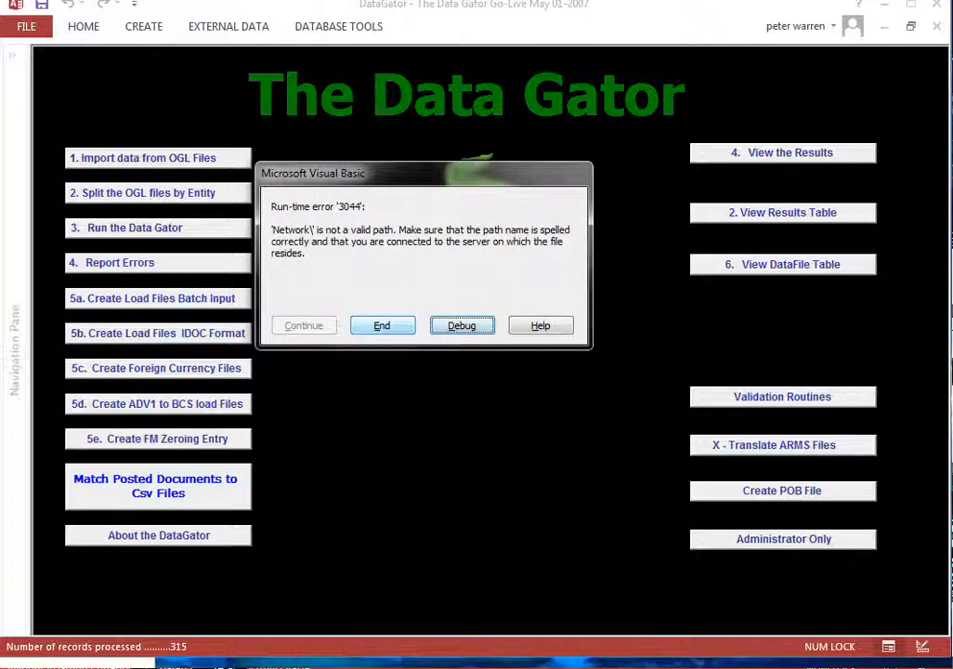
{"action": "left_click", "coordinate": [382, 326]}
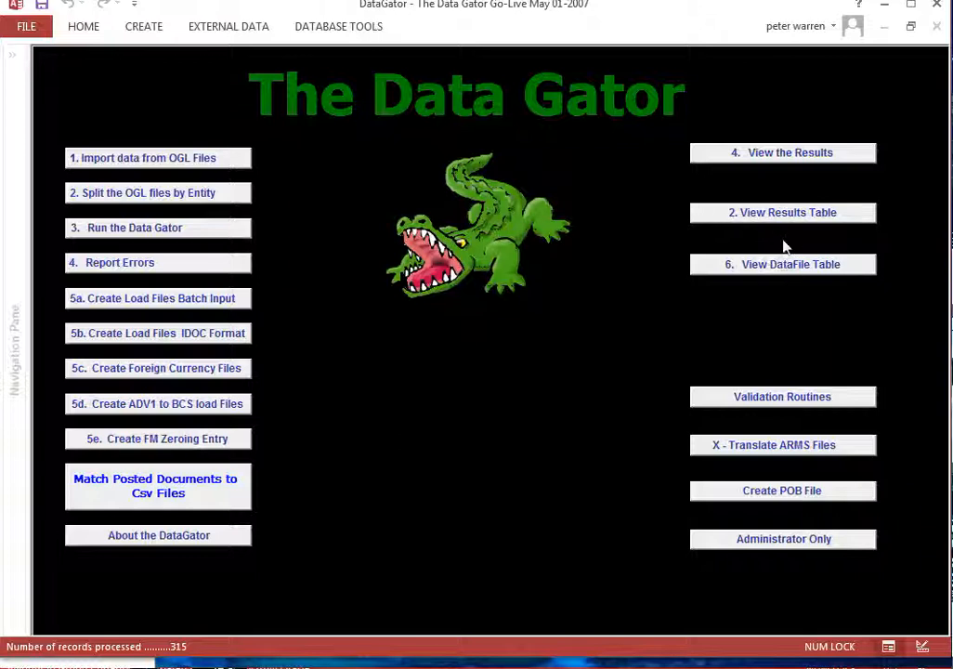
Open the RESULTS table and review the converted code block columns from Rule_id to INTL_ORDER, starting with the first record's rule
{"action": "left_click", "coordinate": [795, 213]}
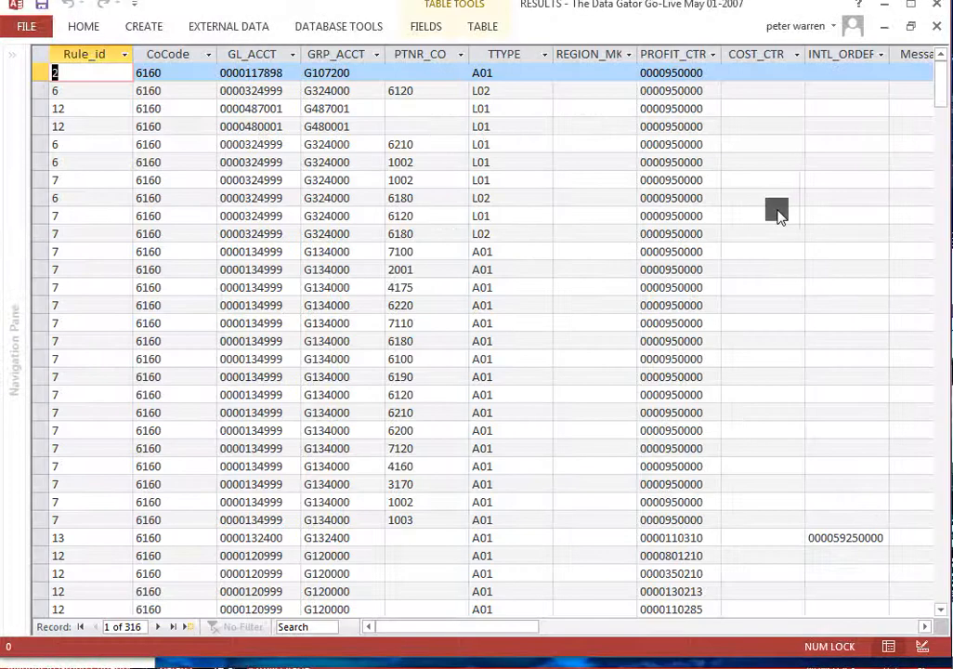
{"action": "left_click", "coordinate": [274, 268]}
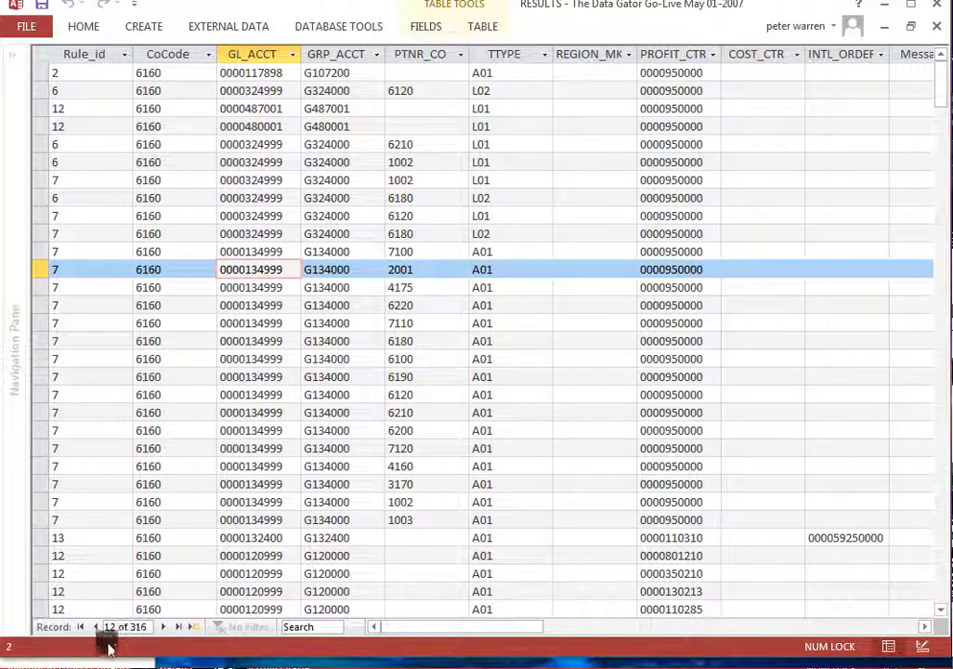
{"action": "left_click", "coordinate": [91, 72]}
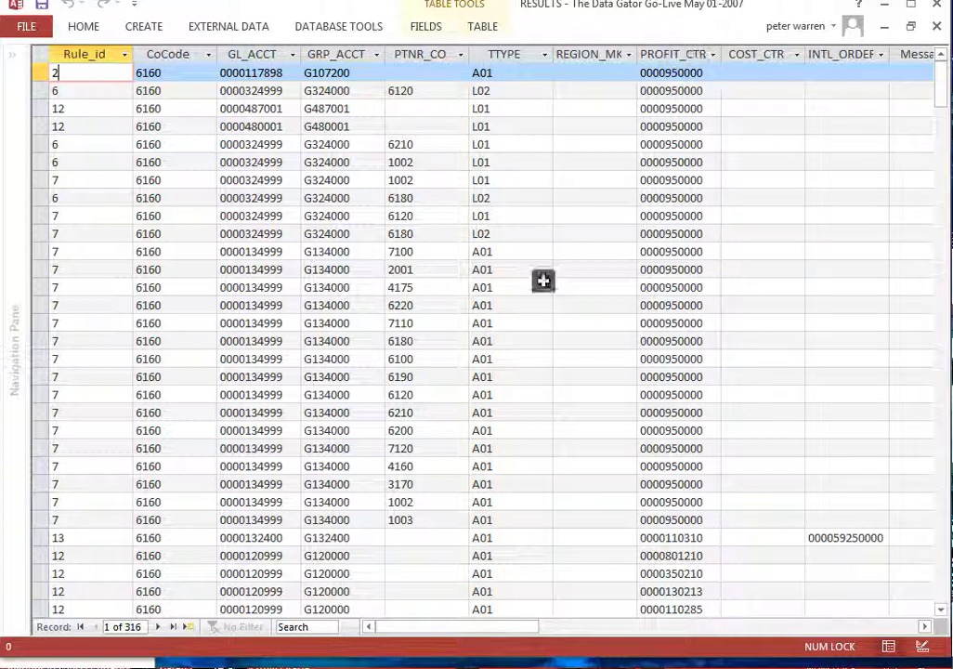
Review the RESULTS table's remaining columns, widening SAP_FuncArea to fit its heading, and close the table without saving the layout
{"action": "left_click", "coordinate": [894, 624]}
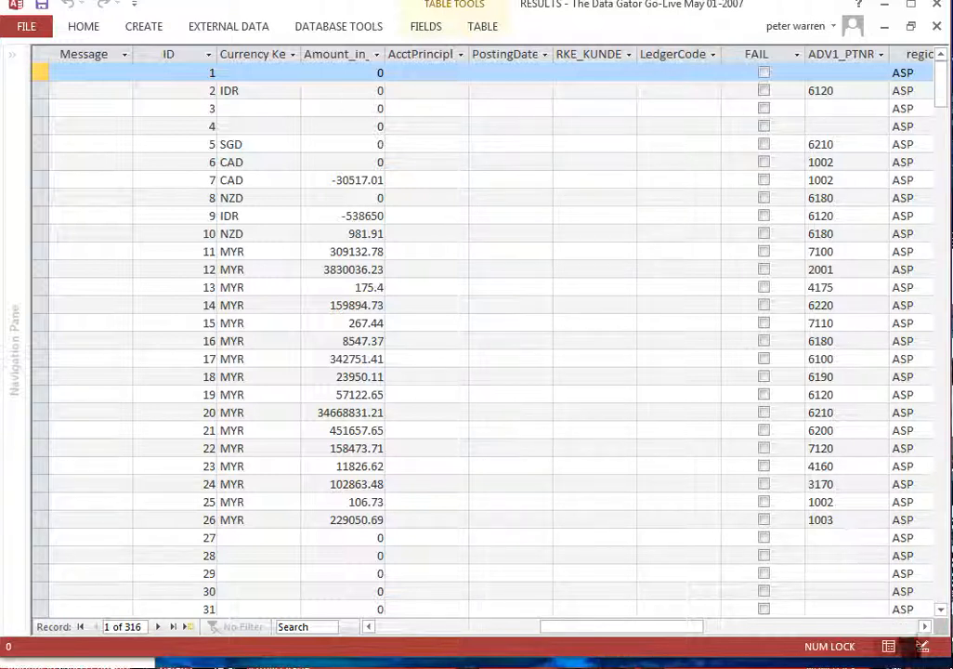
{"action": "left_click", "coordinate": [903, 626]}
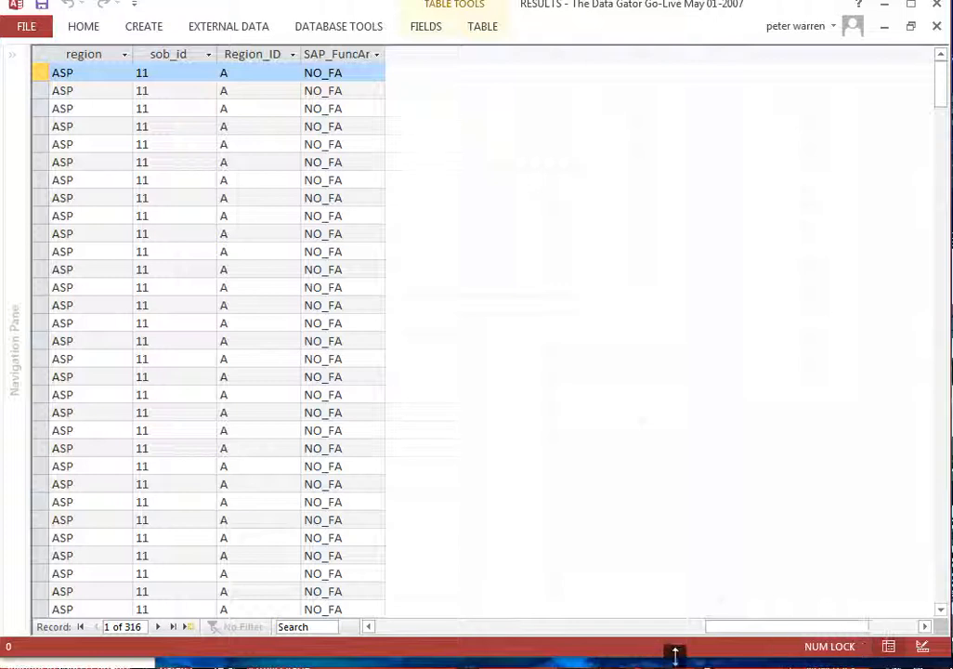
{"action": "double_click", "coordinate": [384, 53]}
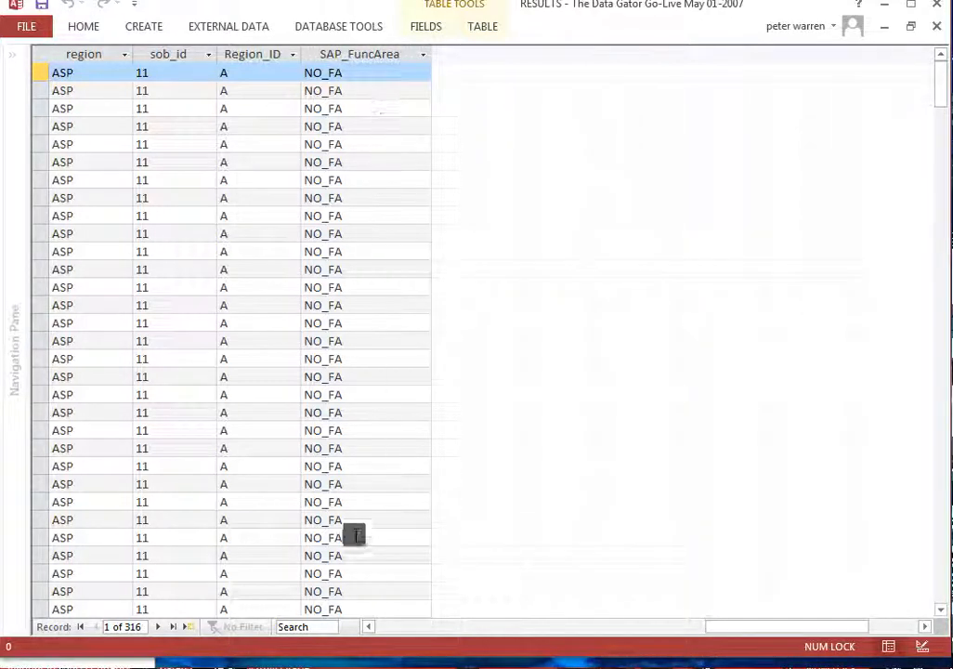
{"action": "left_click", "coordinate": [410, 624]}
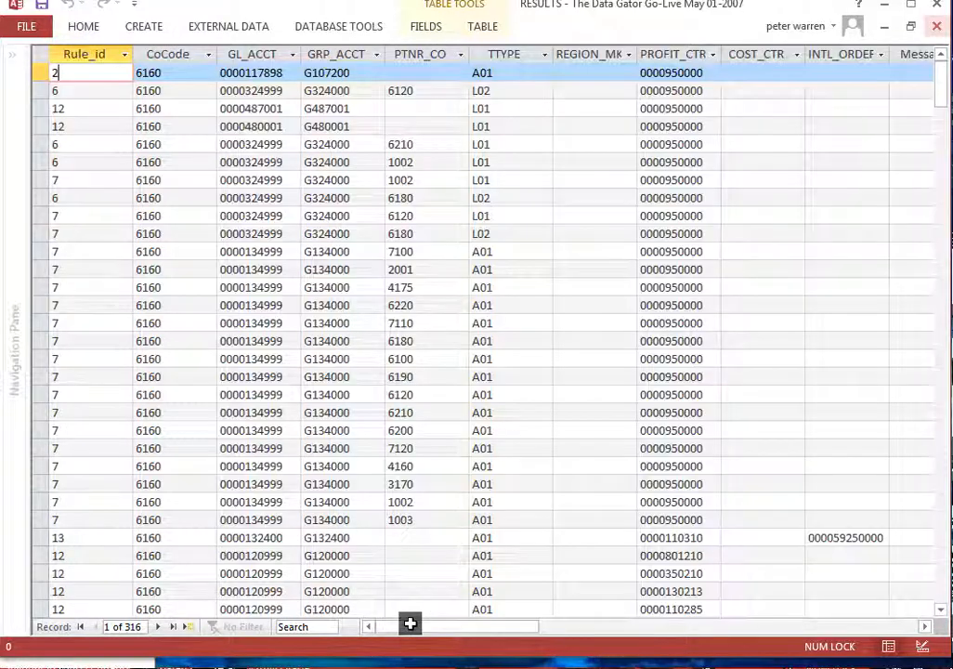
{"action": "left_click", "coordinate": [937, 28]}
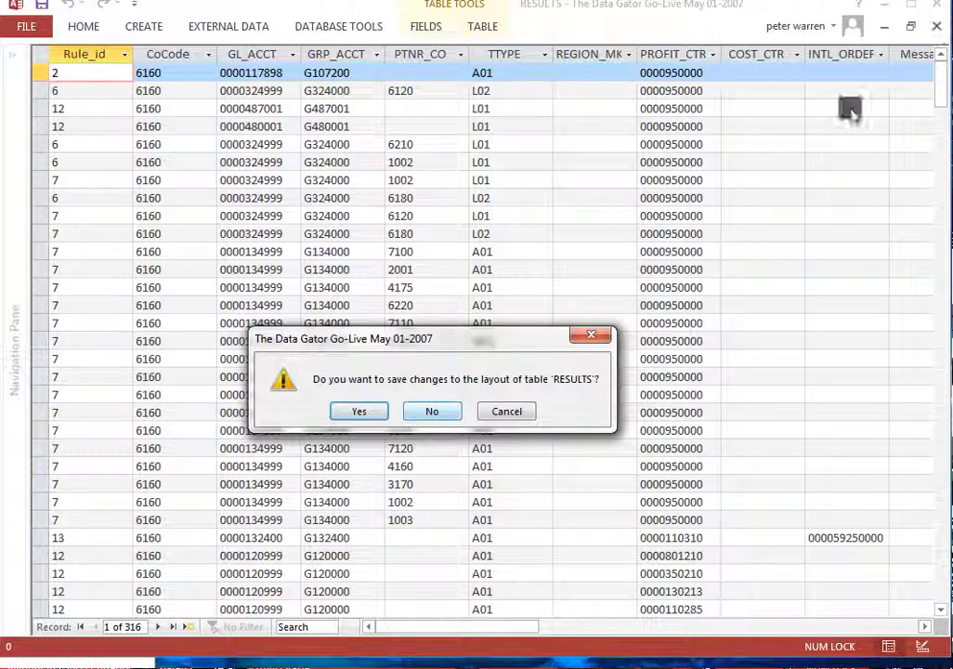
{"action": "left_click", "coordinate": [413, 410]}
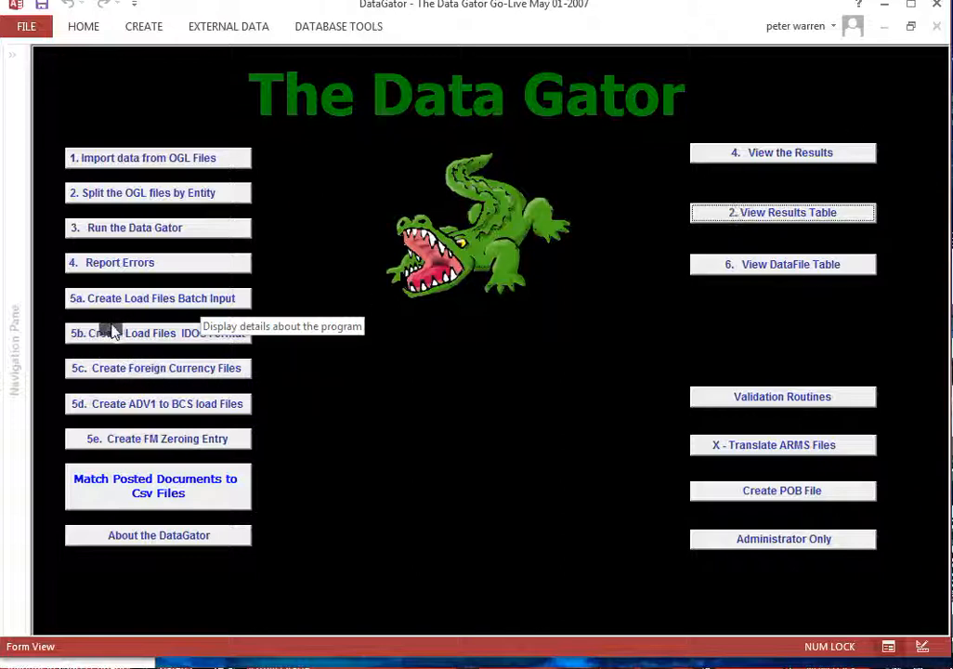
Create the batch input load files and the intercompany foreign currency files from the converted data, keeping the Documents directory
{"action": "left_click", "coordinate": [202, 301]}
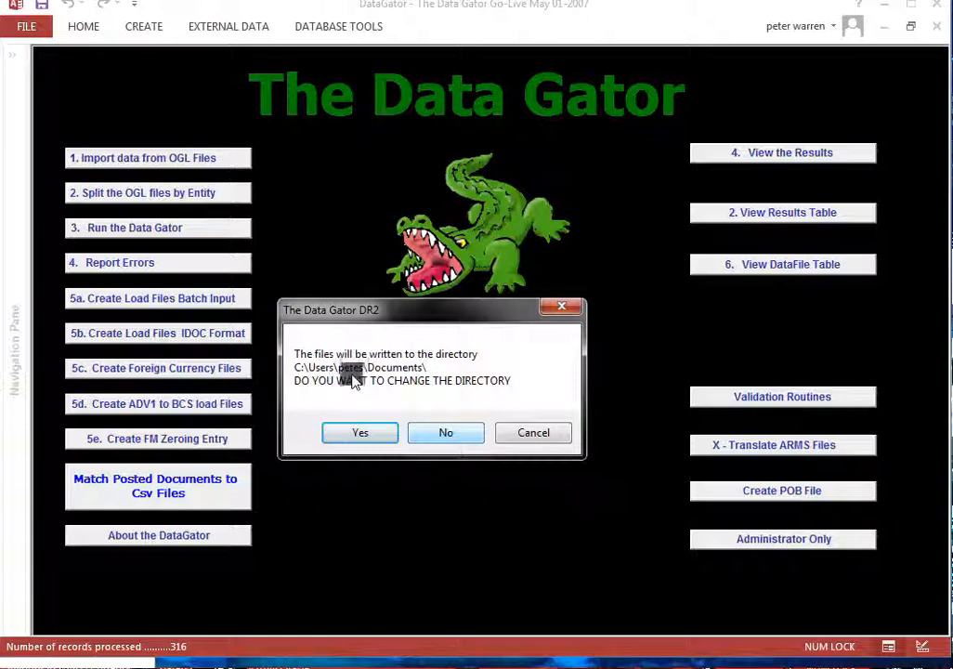
{"action": "left_click", "coordinate": [462, 434]}
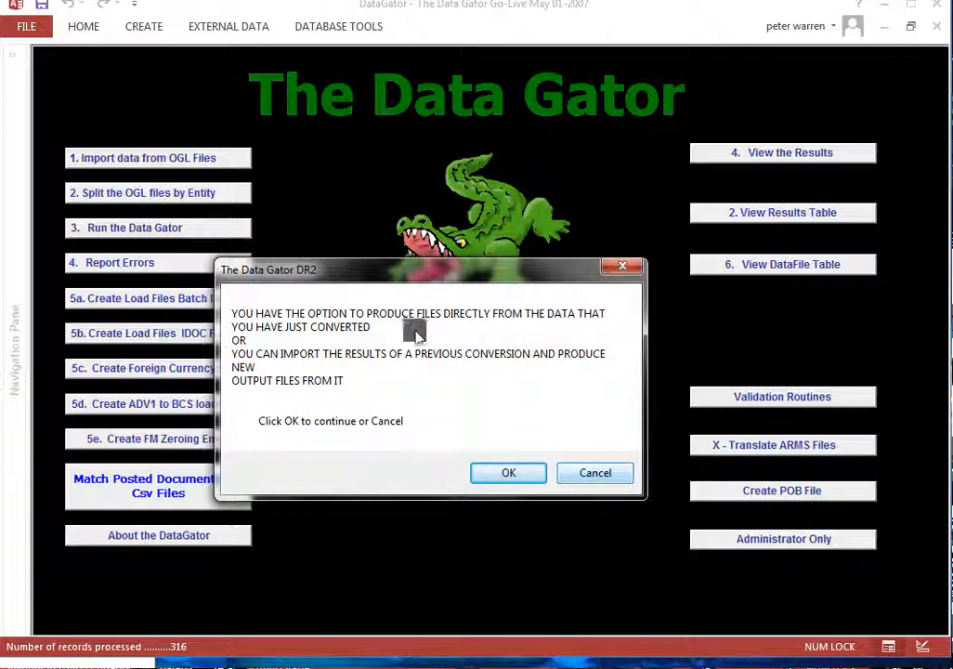
{"action": "left_click", "coordinate": [605, 476]}
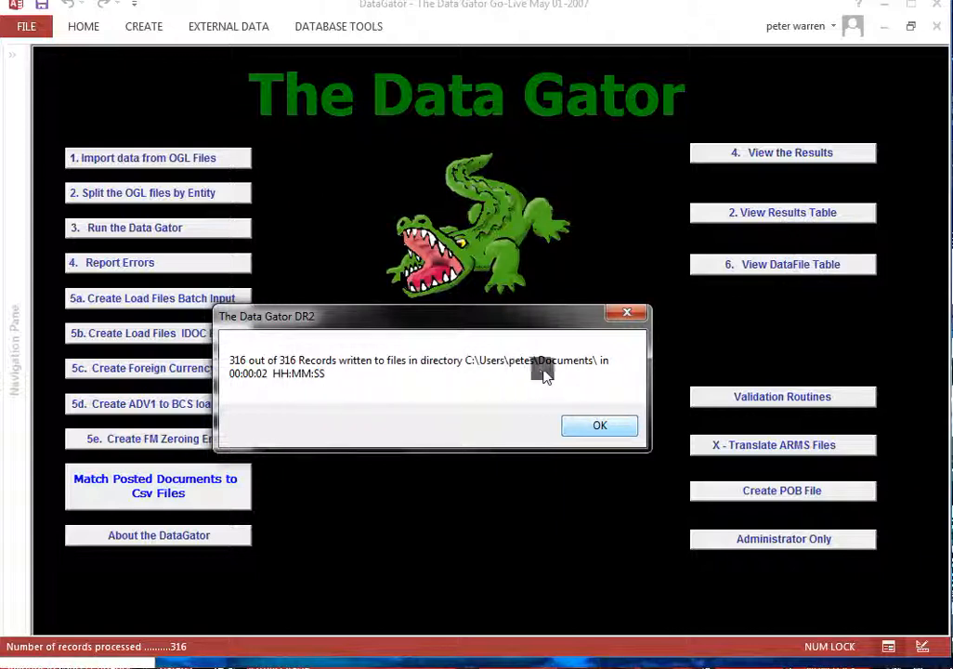
{"action": "left_click", "coordinate": [602, 428]}
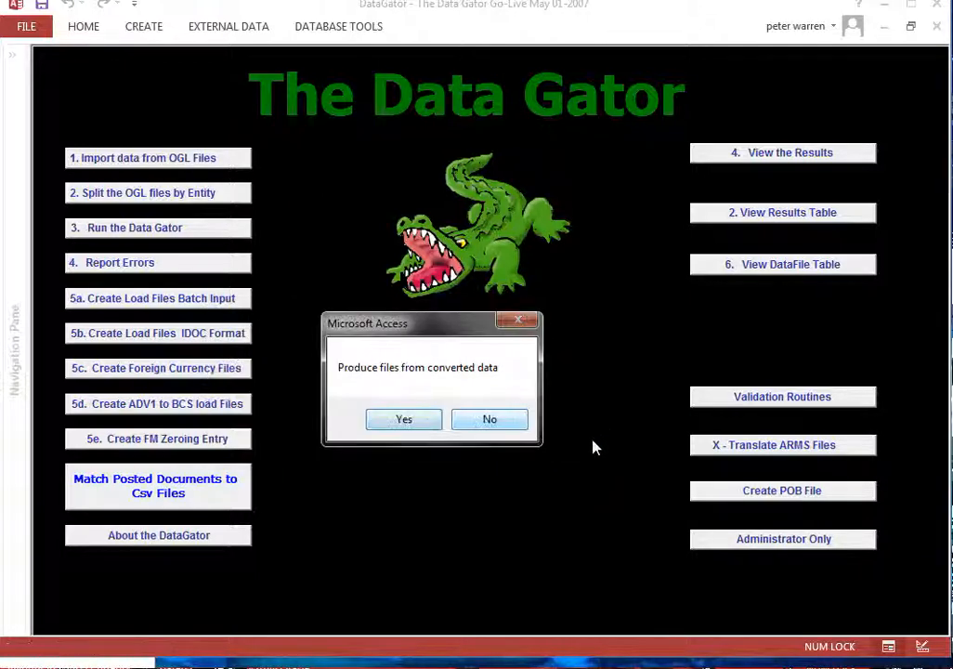
{"action": "left_click", "coordinate": [476, 424]}
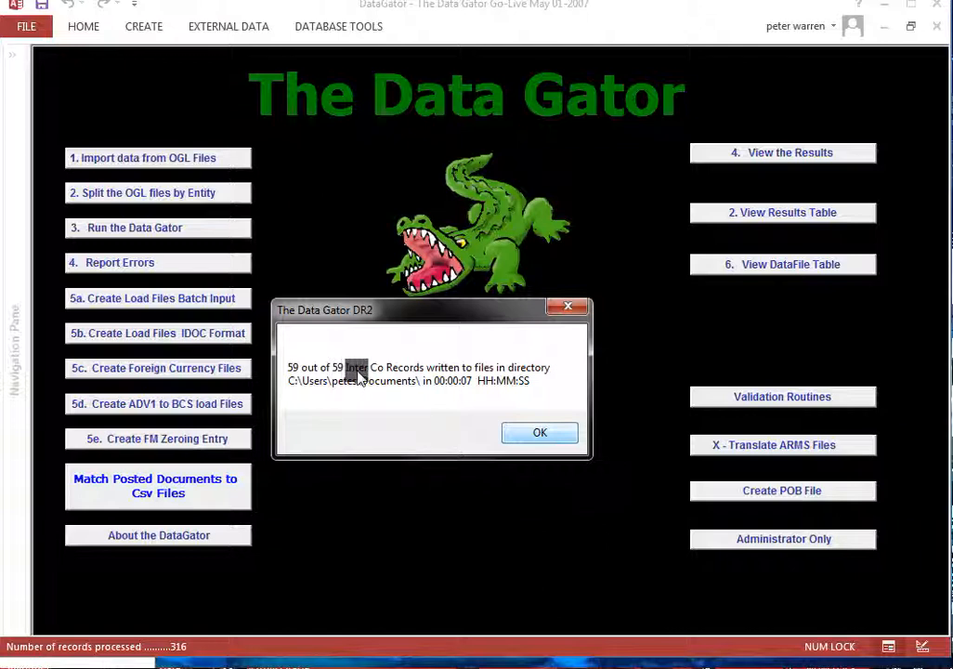
{"action": "left_click", "coordinate": [552, 435]}
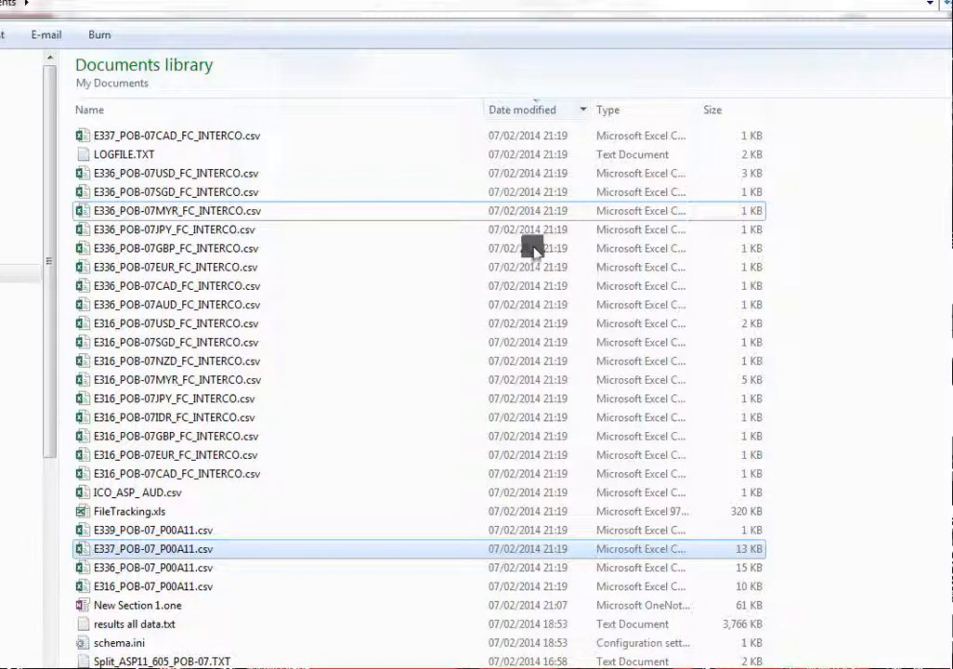
Sort the Documents library in Windows Explorer by date modified with the newest files first to examine the generated CSV files
{"action": "left_click", "coordinate": [556, 111]}
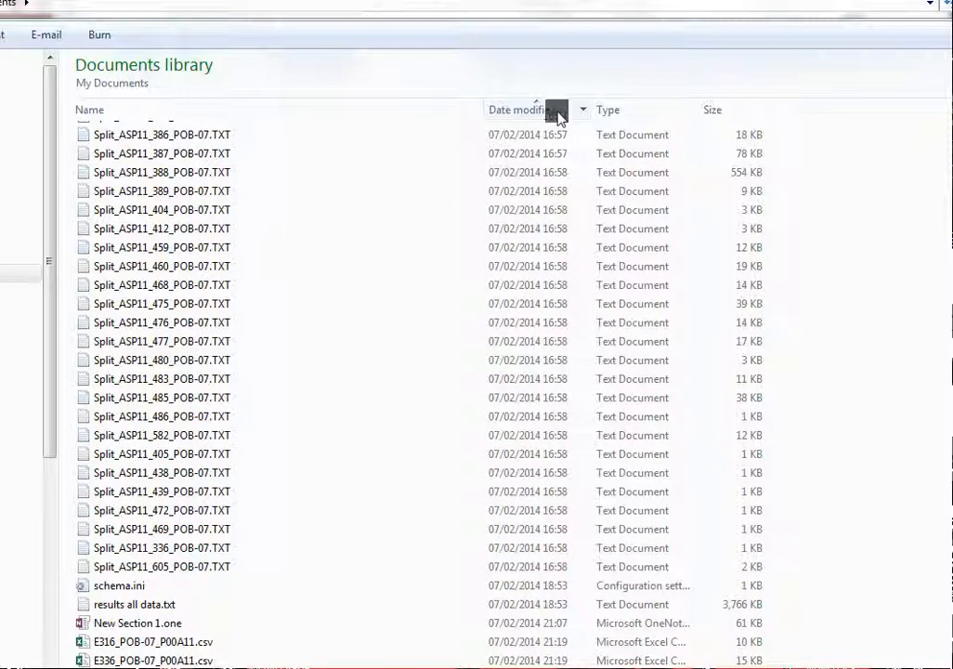
{"action": "left_click", "coordinate": [556, 110]}
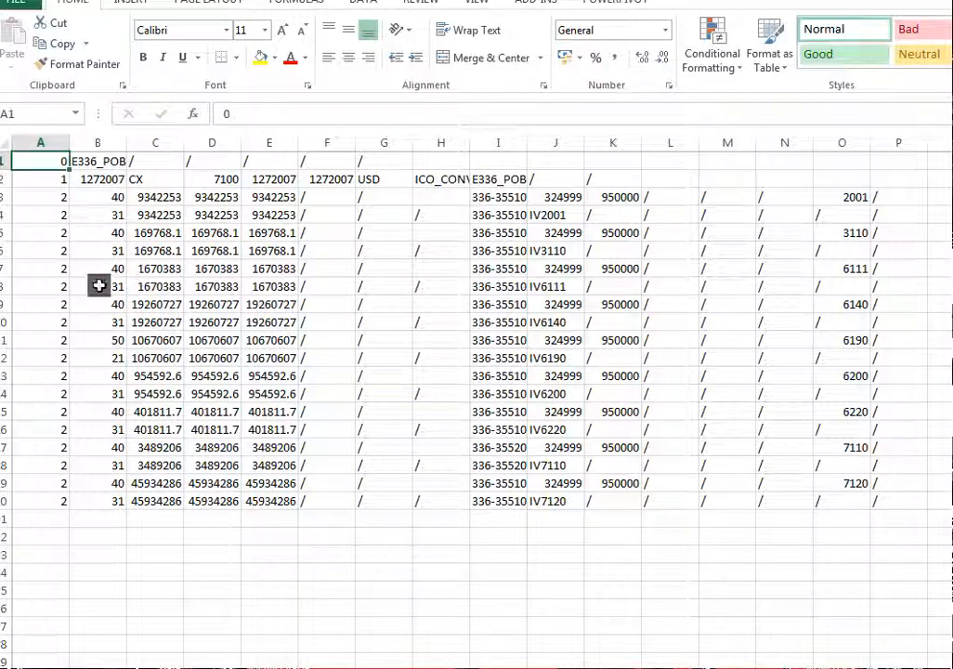
Examine the record type codes in column A and the posting keys in column B of the intercompany foreign currency CSV in Excel
{"action": "left_click", "coordinate": [58, 162]}
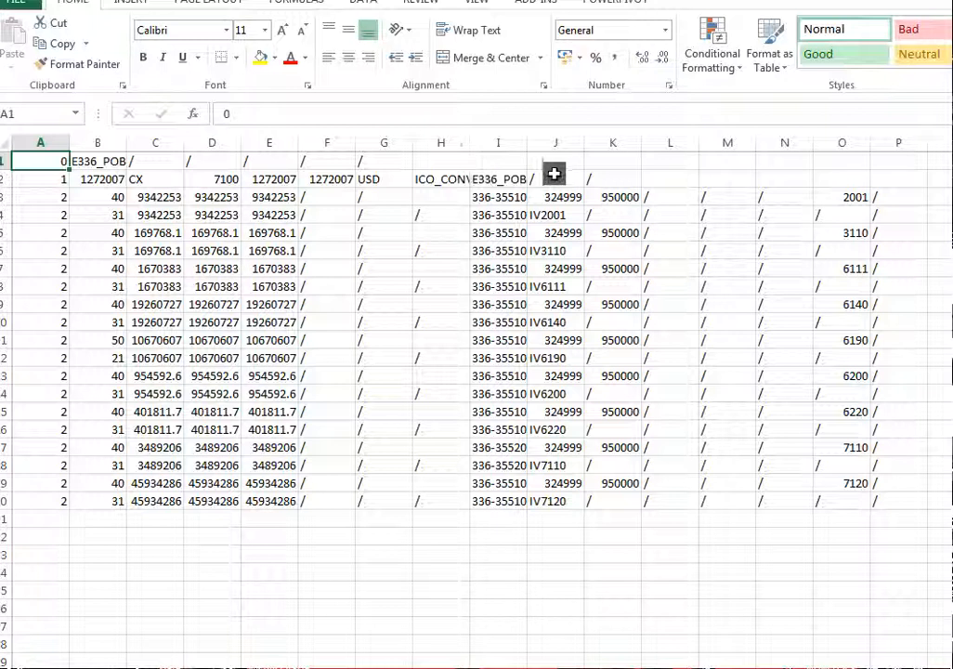
{"action": "left_click", "coordinate": [41, 199]}
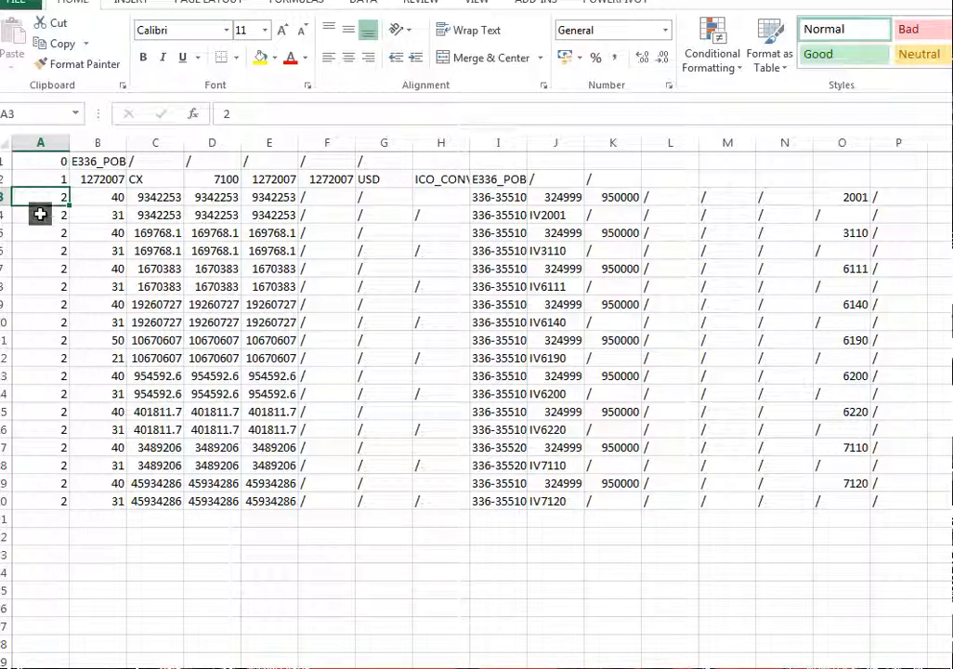
{"action": "left_click", "coordinate": [40, 214]}
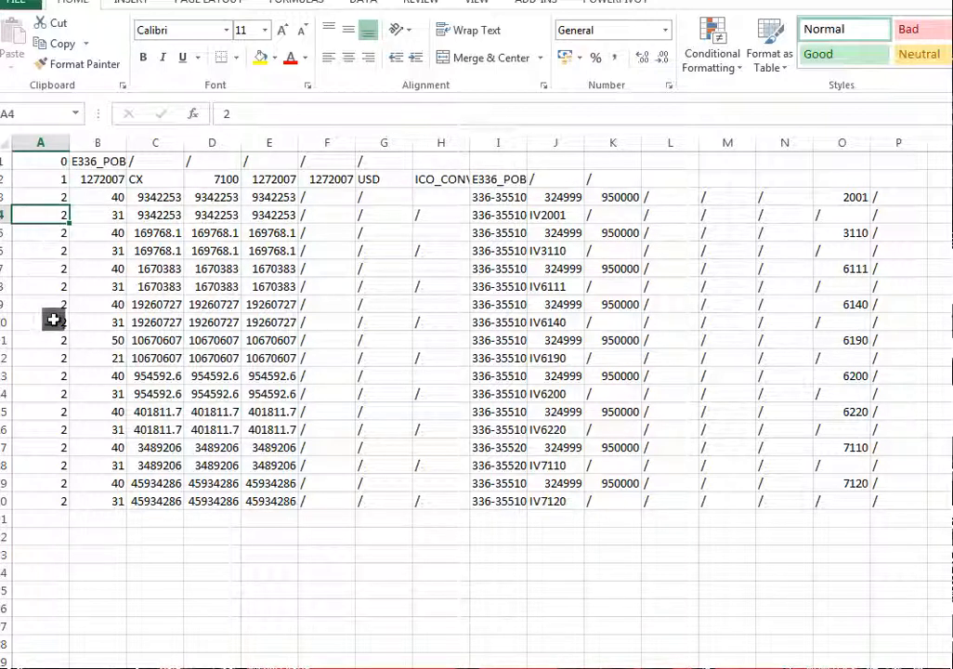
{"action": "left_click", "coordinate": [112, 200]}
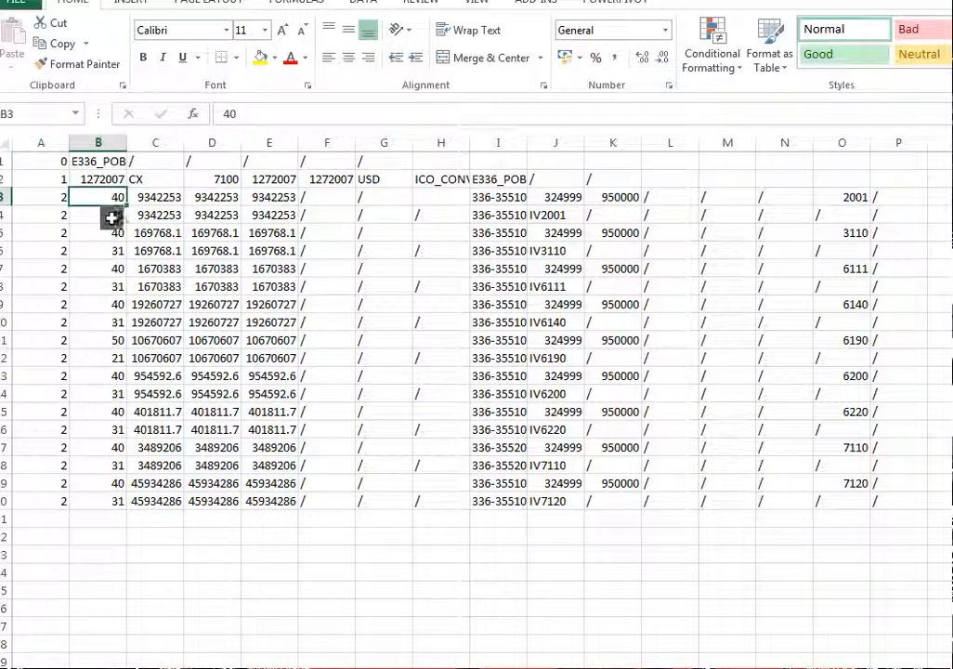
{"action": "left_click", "coordinate": [113, 216]}
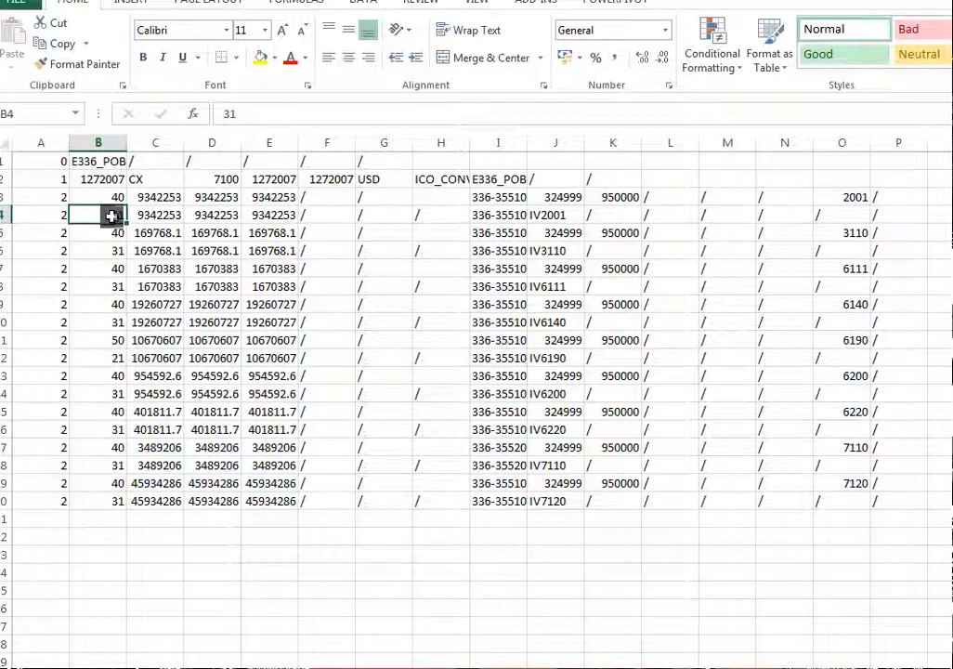
{"action": "left_click", "coordinate": [111, 232]}
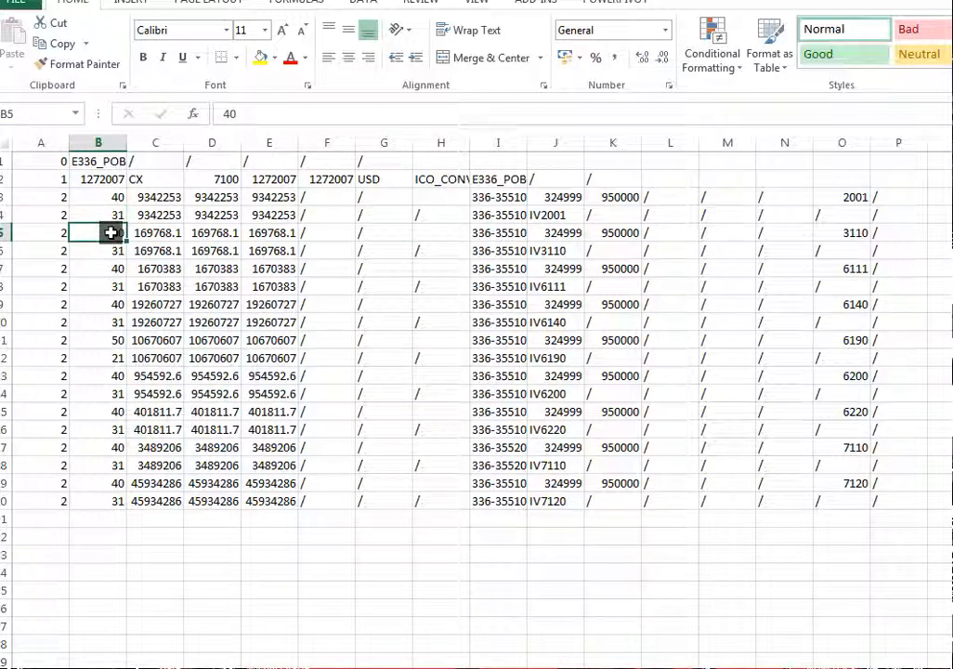
{"action": "left_click", "coordinate": [113, 268]}
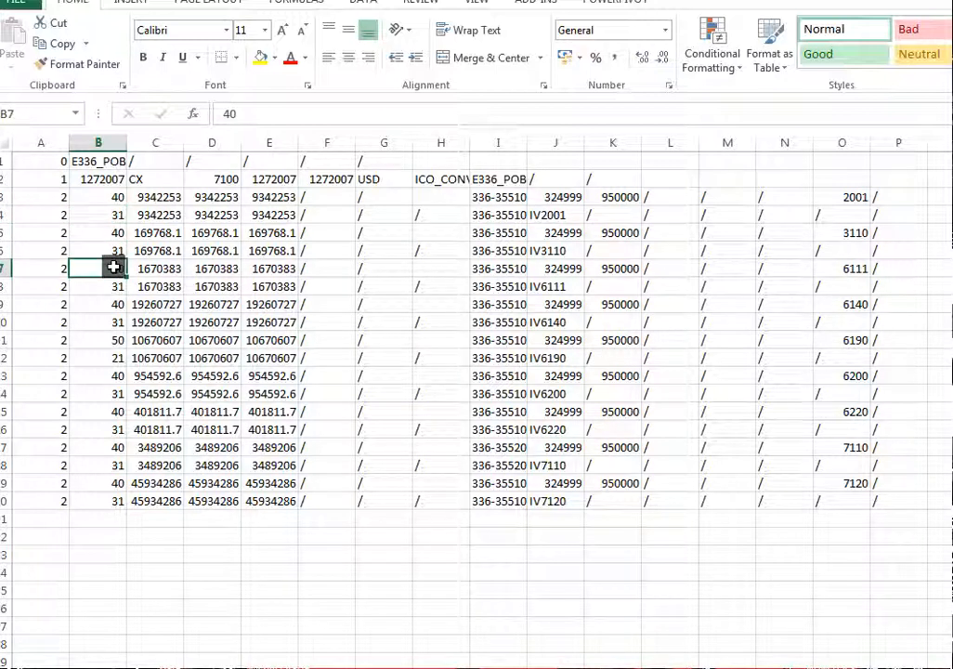
{"action": "left_click", "coordinate": [115, 320]}
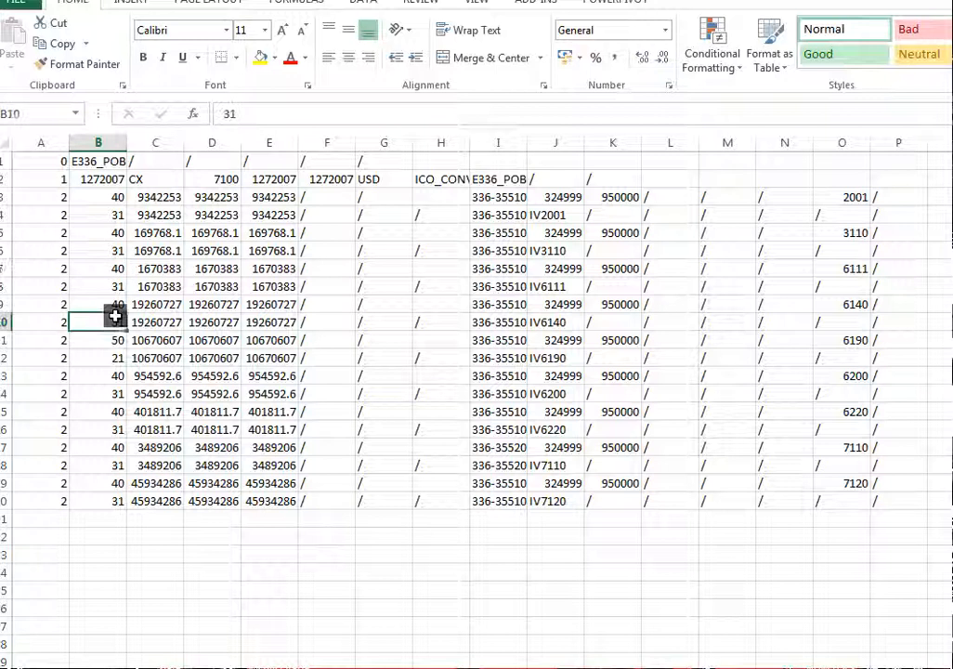
{"action": "left_click", "coordinate": [111, 499]}
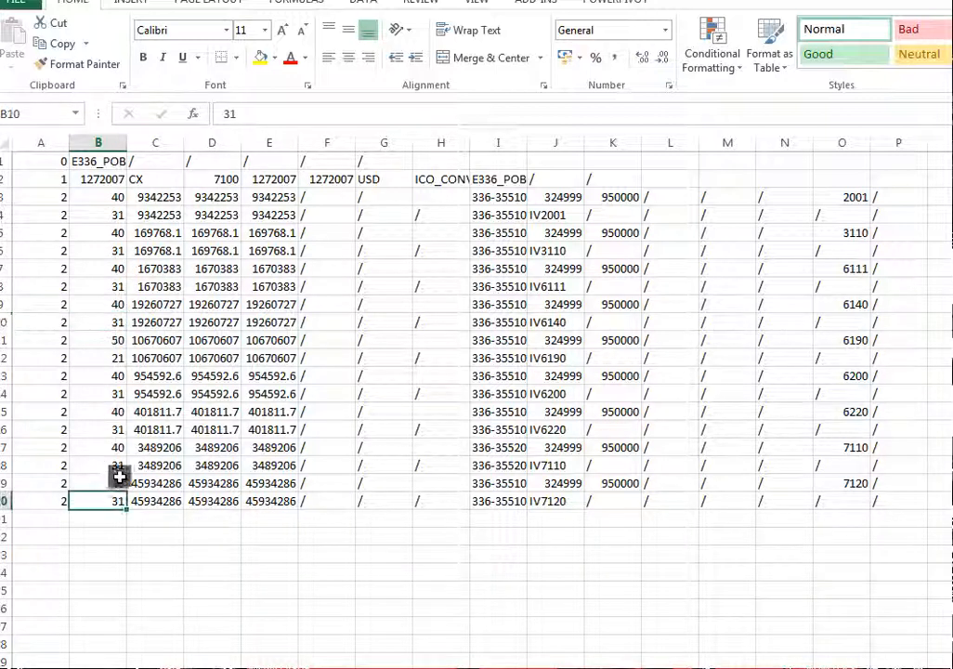
Review the amounts, code string and account of the first type 2 line, fitting column I's width to its contents
{"action": "left_click", "coordinate": [163, 198]}
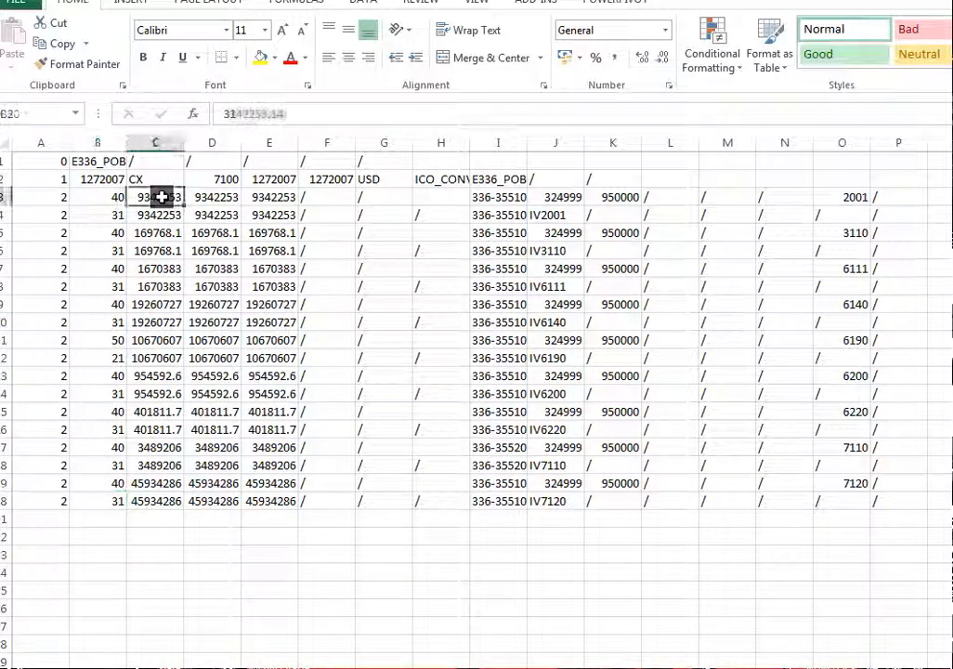
{"action": "left_click", "coordinate": [228, 196]}
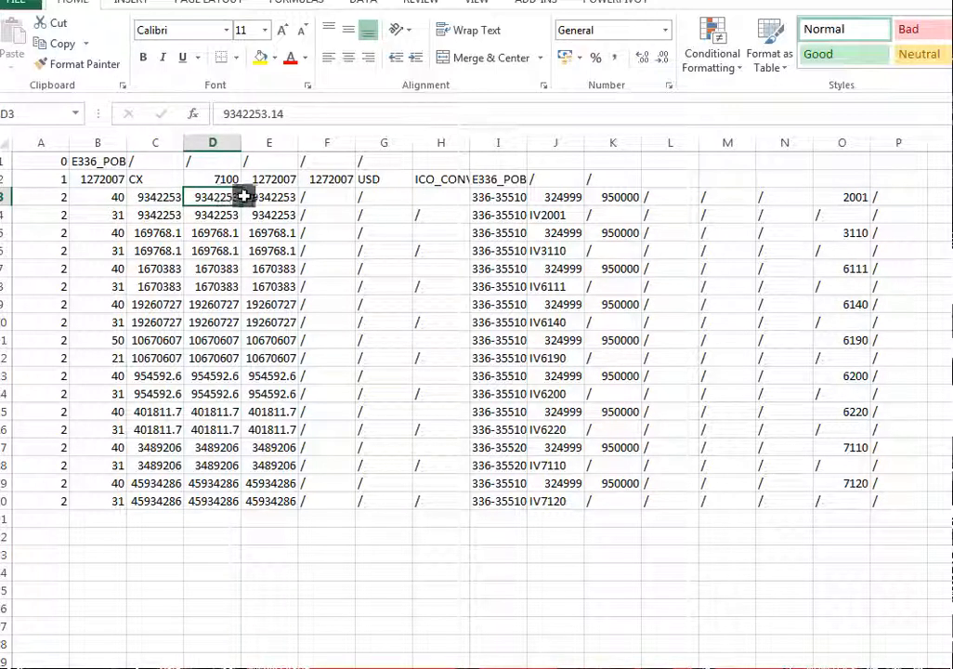
{"action": "left_click", "coordinate": [277, 196]}
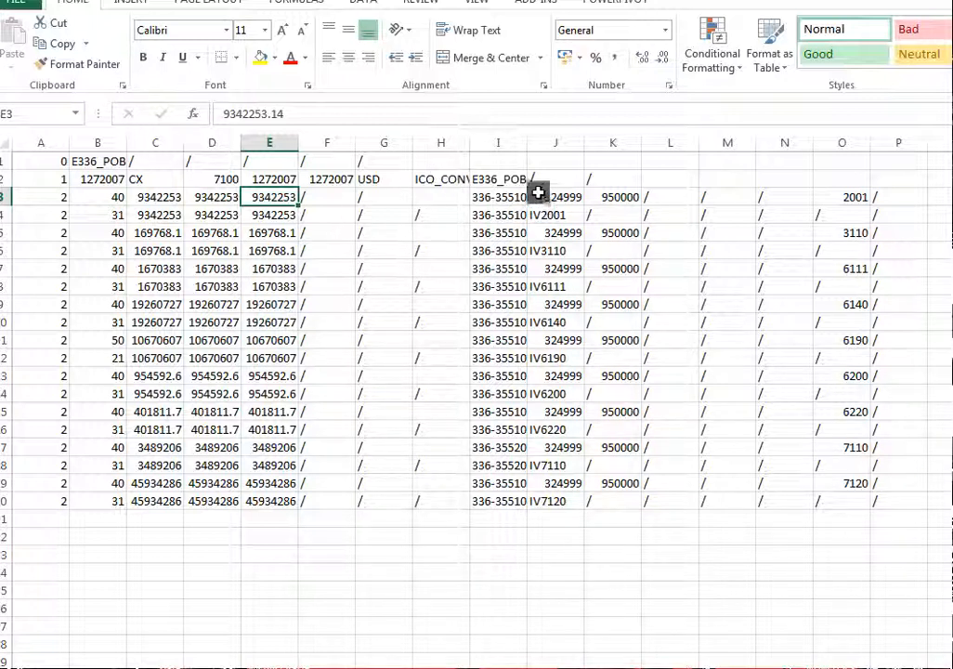
{"action": "double_click", "coordinate": [527, 145]}
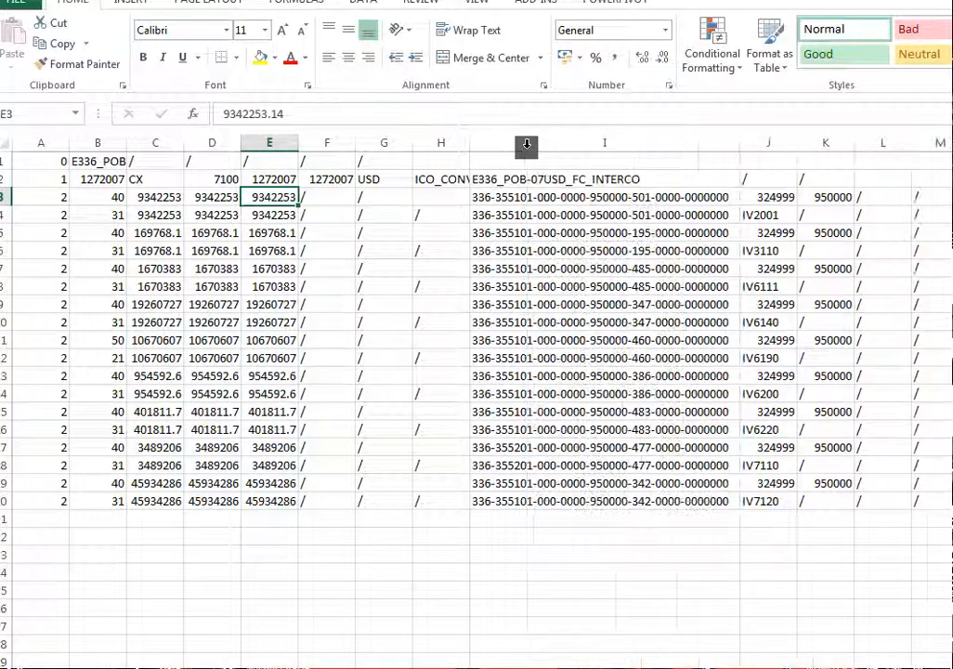
{"action": "left_click", "coordinate": [527, 199]}
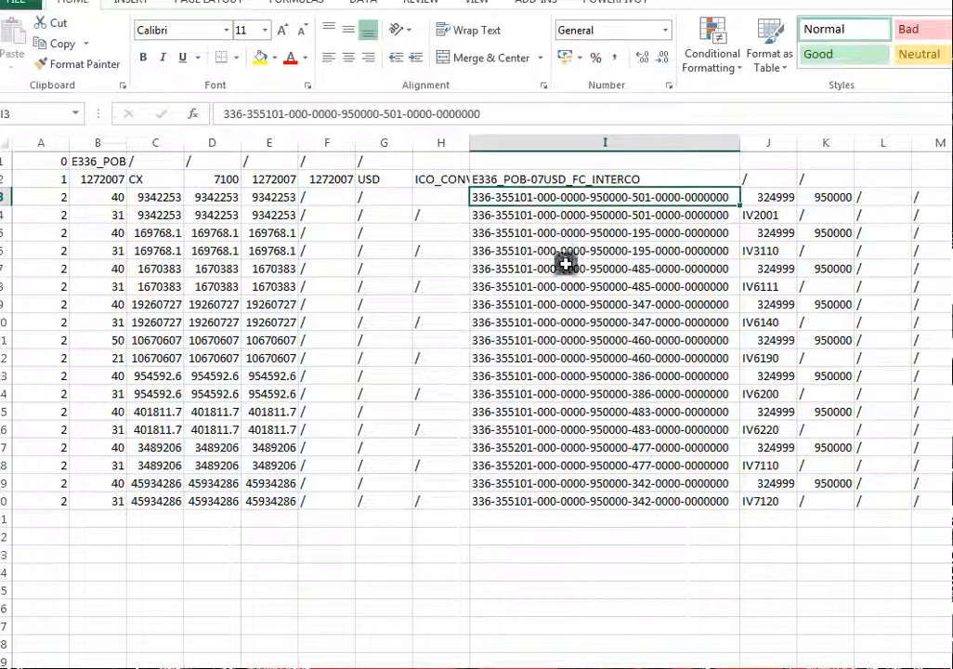
{"action": "left_click", "coordinate": [777, 197]}
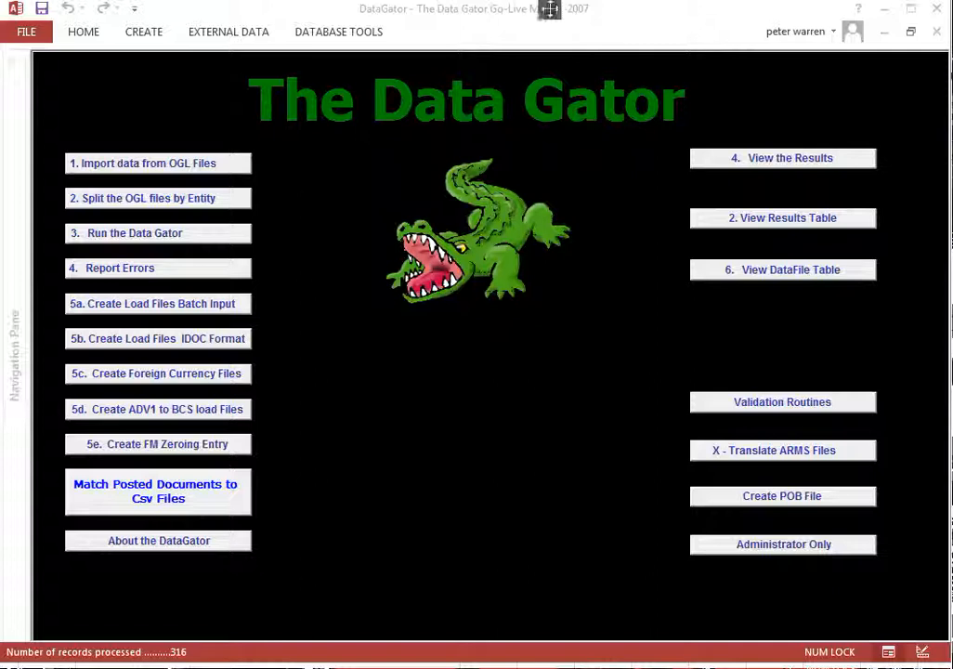
Switch to the Data Gator database in Access and show its main form in Design View
{"action": "left_click", "coordinate": [80, 35]}
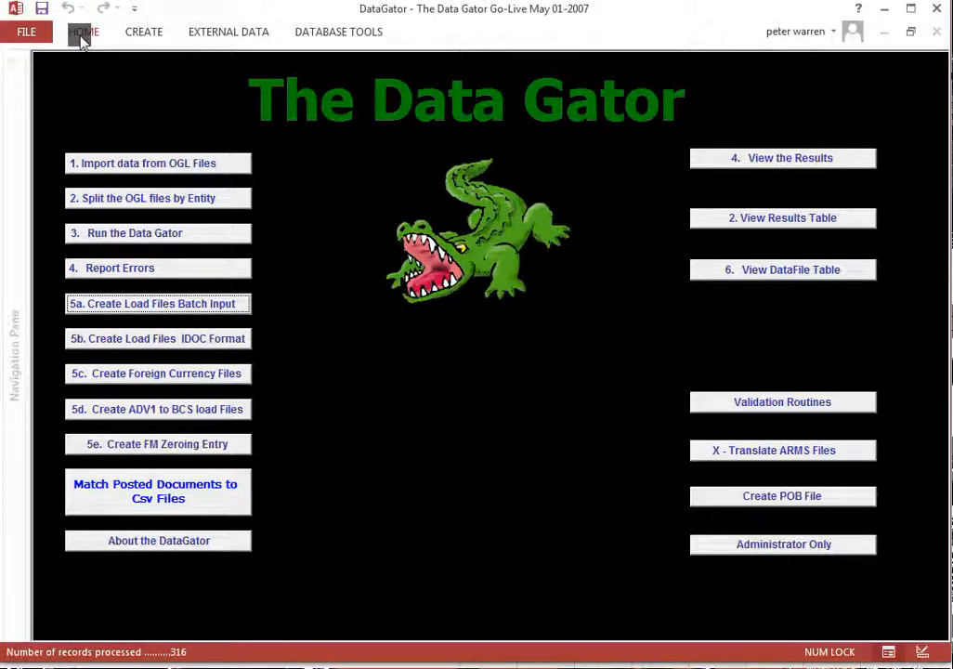
{"action": "left_click", "coordinate": [80, 32]}
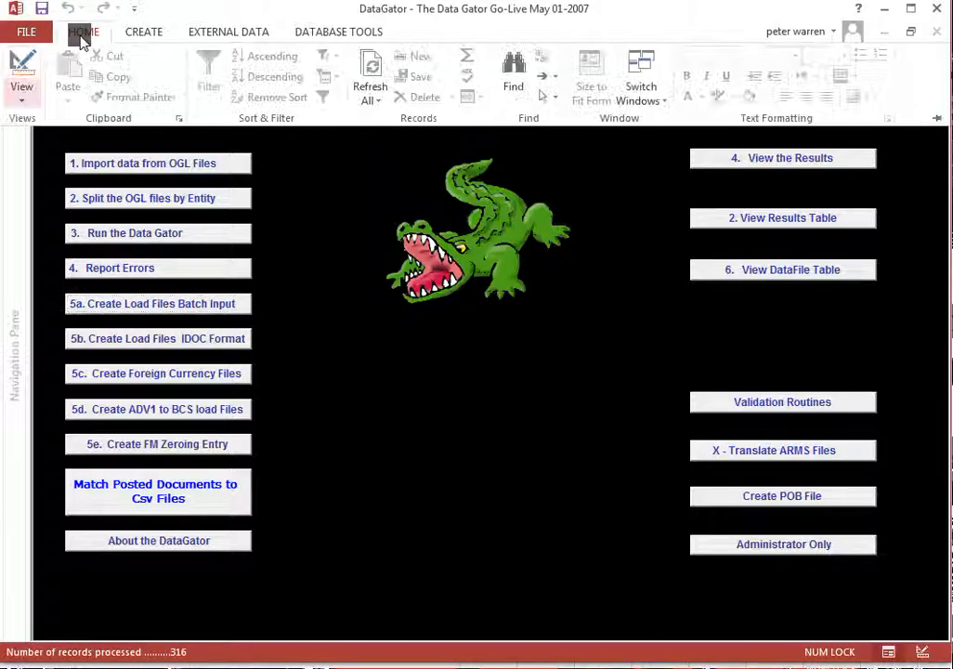
{"action": "left_click", "coordinate": [23, 103]}
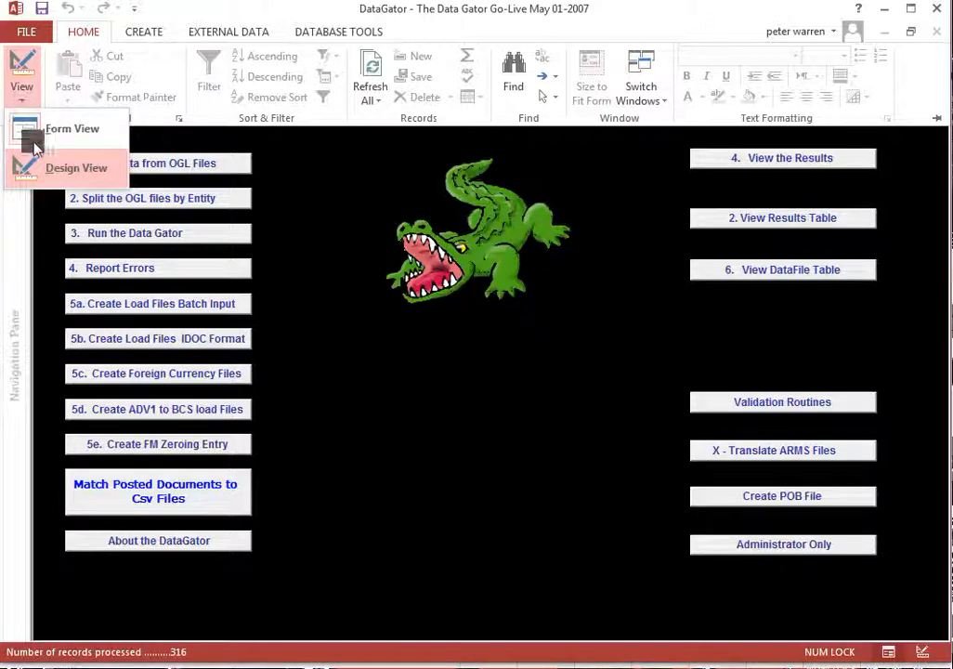
{"action": "left_click", "coordinate": [48, 169]}
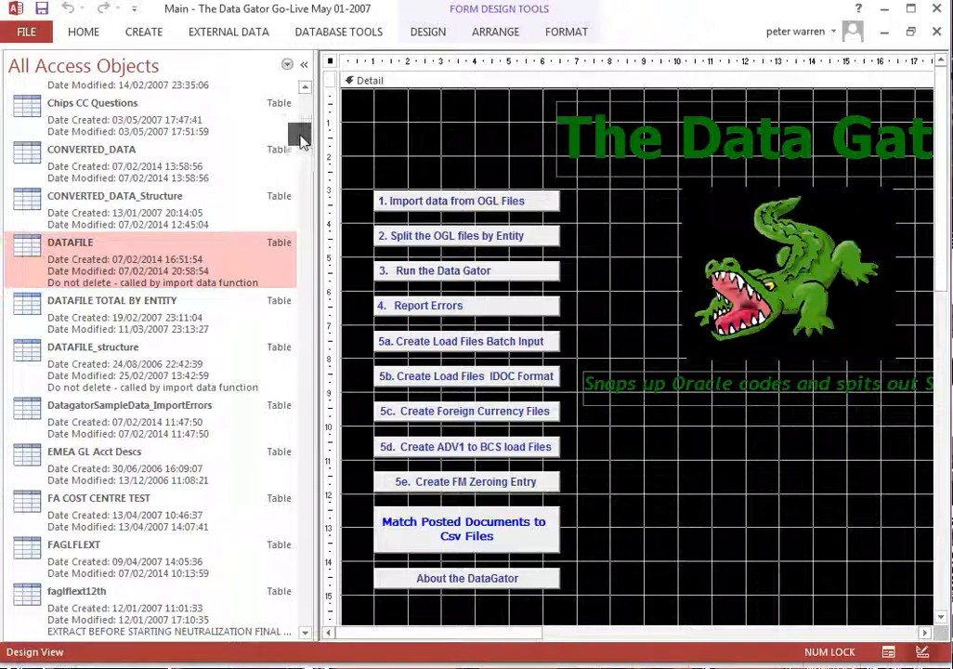
Browse the database's table list in the Navigation Pane, collapsing the pane and expanding it again
{"action": "left_click_drag", "start_coordinate": [300, 138], "coordinate": [305, 241]}
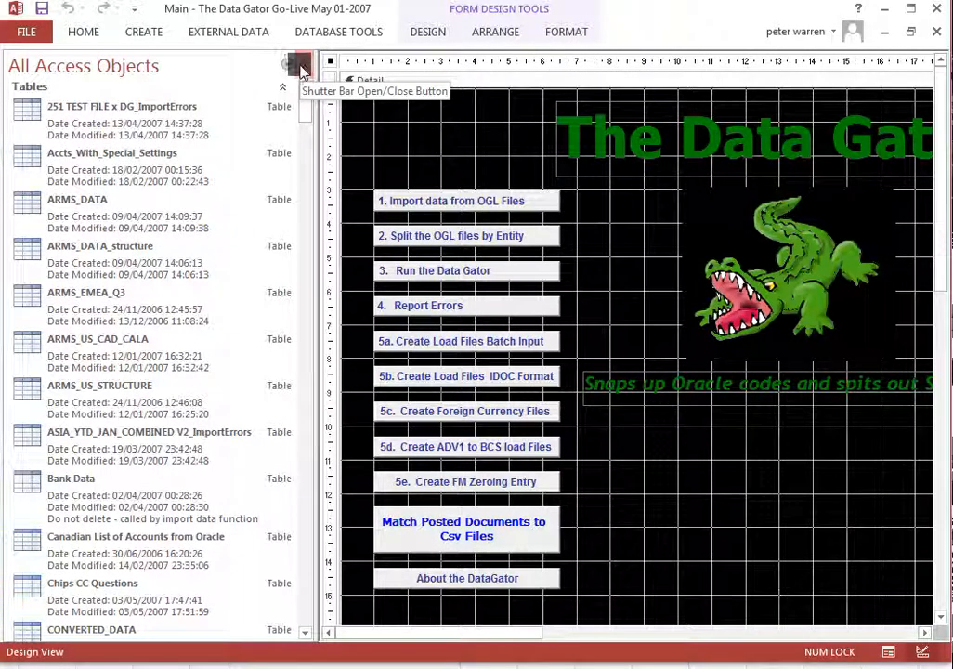
{"action": "left_click", "coordinate": [302, 66]}
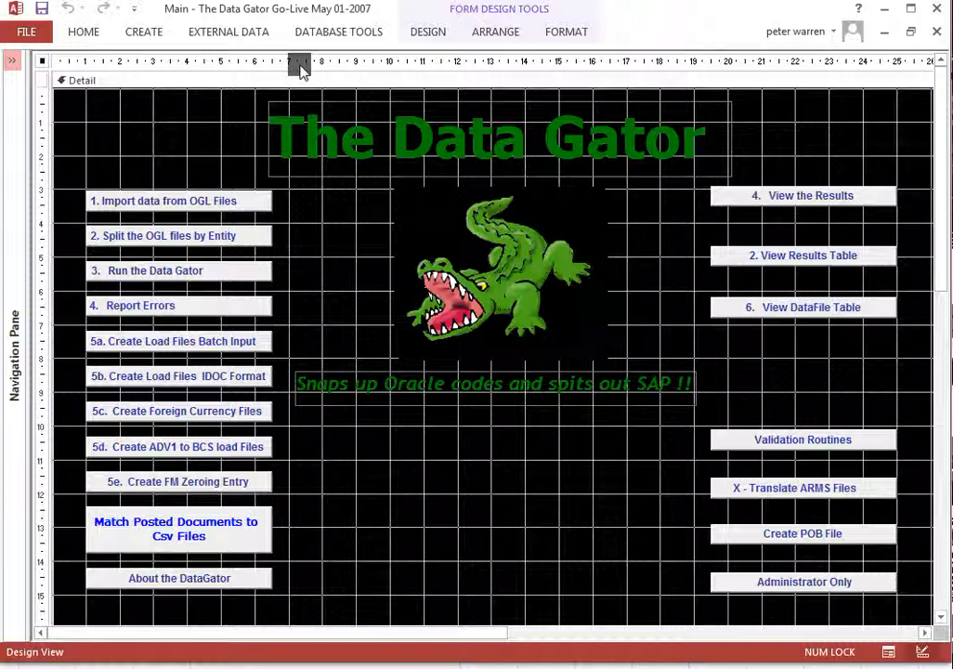
{"action": "left_click", "coordinate": [16, 62]}
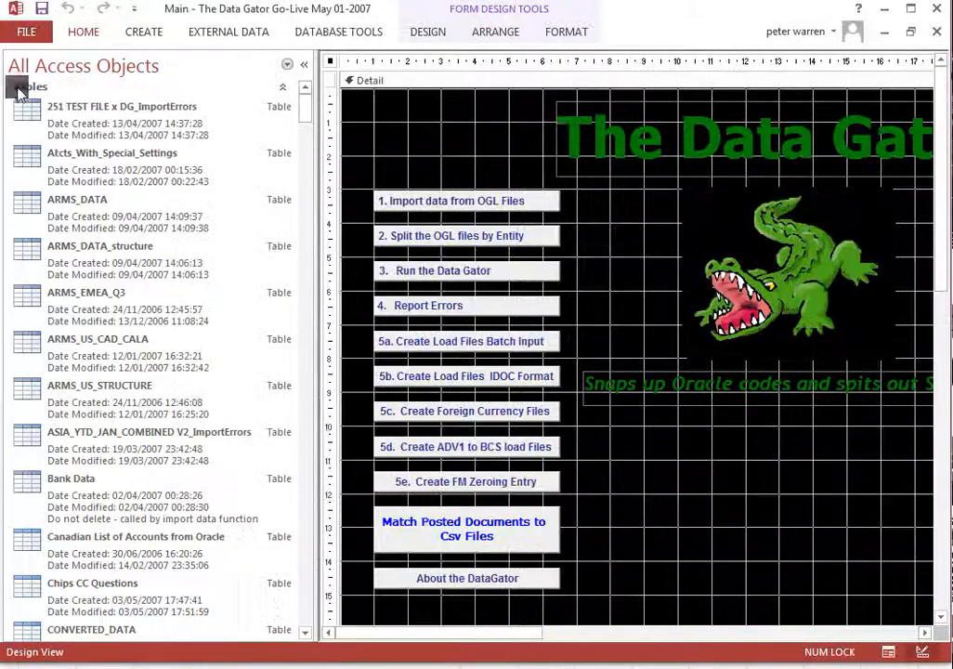
Open the main form's code in the Visual Basic editor and examine the Create_Batch_File click procedure
{"action": "left_click", "coordinate": [80, 33]}
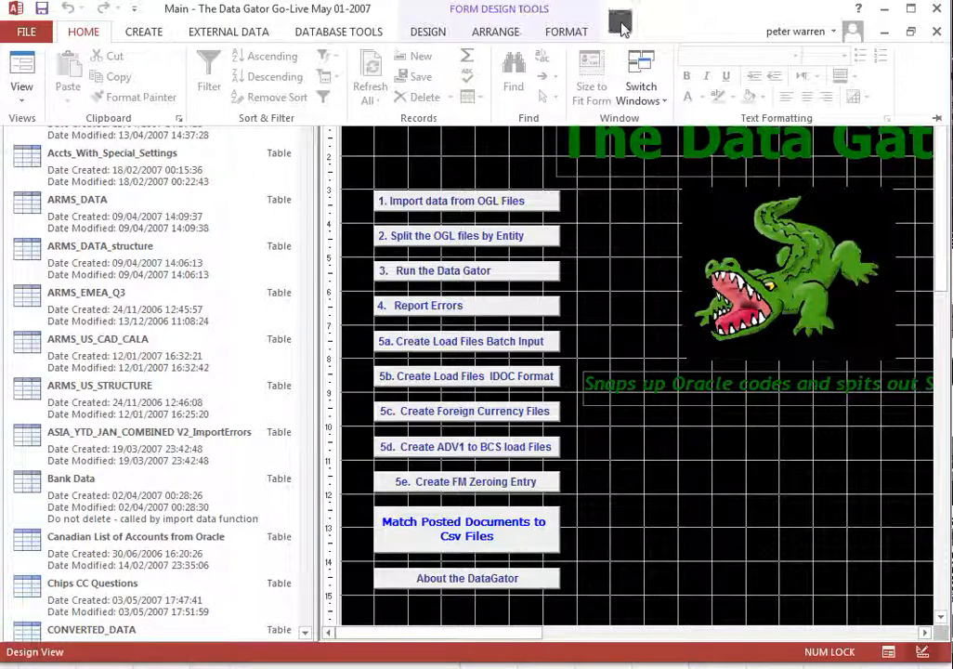
{"action": "key", "text": "alt"}
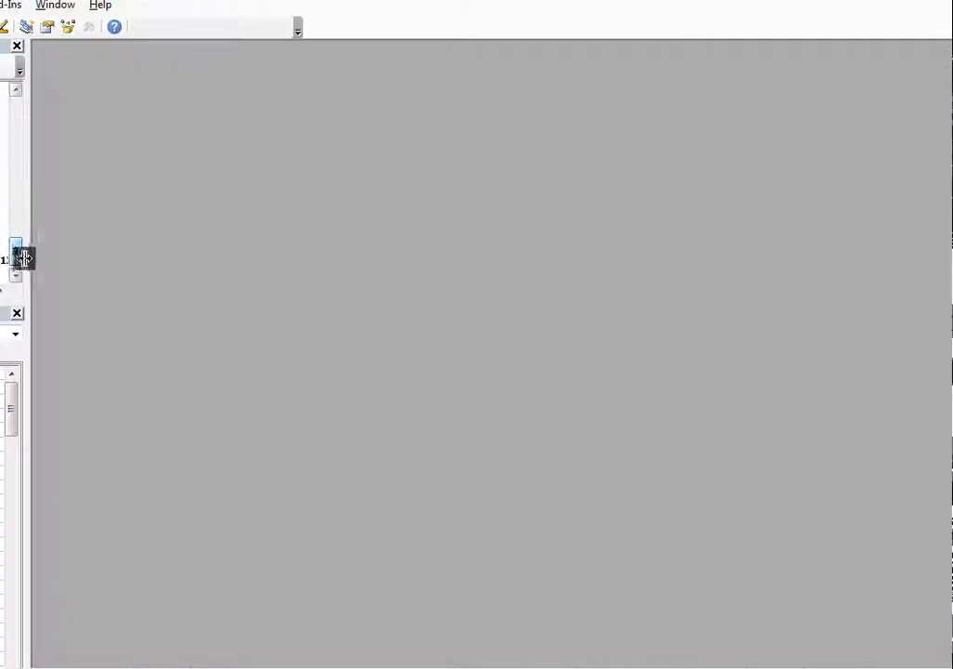
{"action": "double_click", "coordinate": [11, 206]}
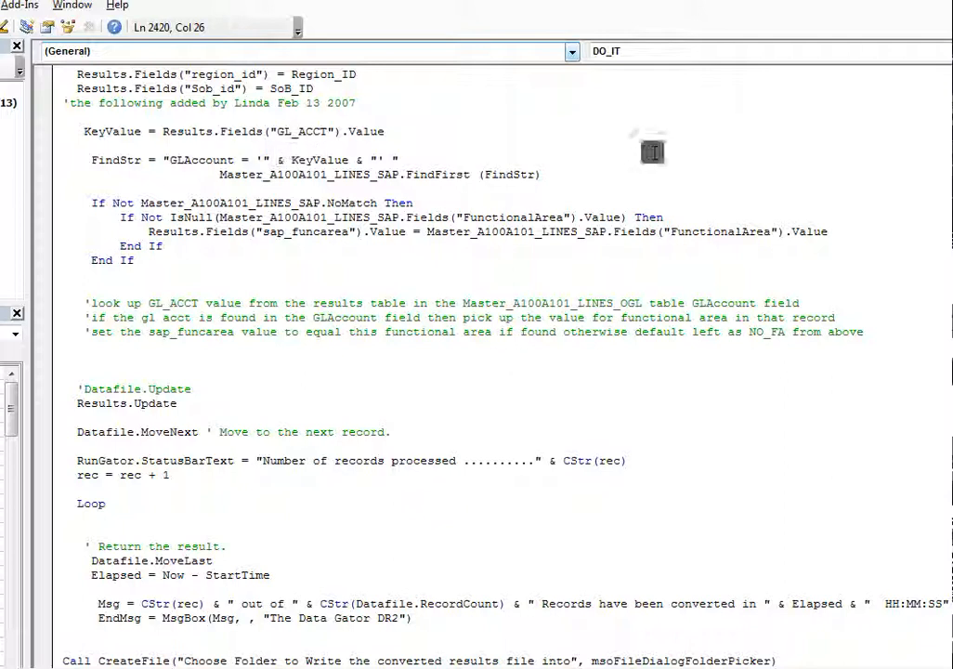
{"action": "left_click", "coordinate": [572, 52]}
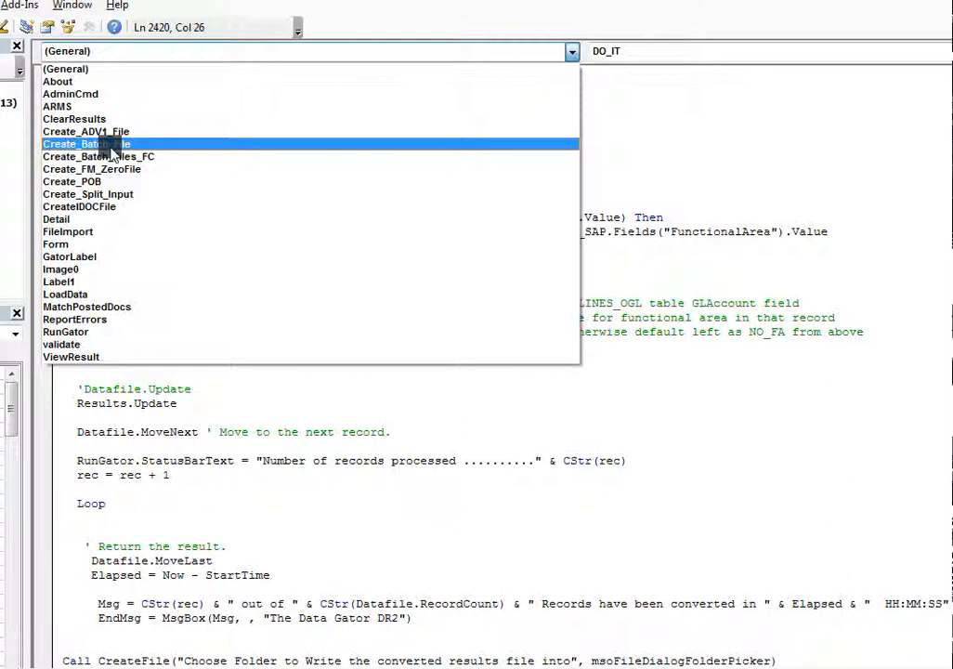
{"action": "left_click", "coordinate": [111, 145]}
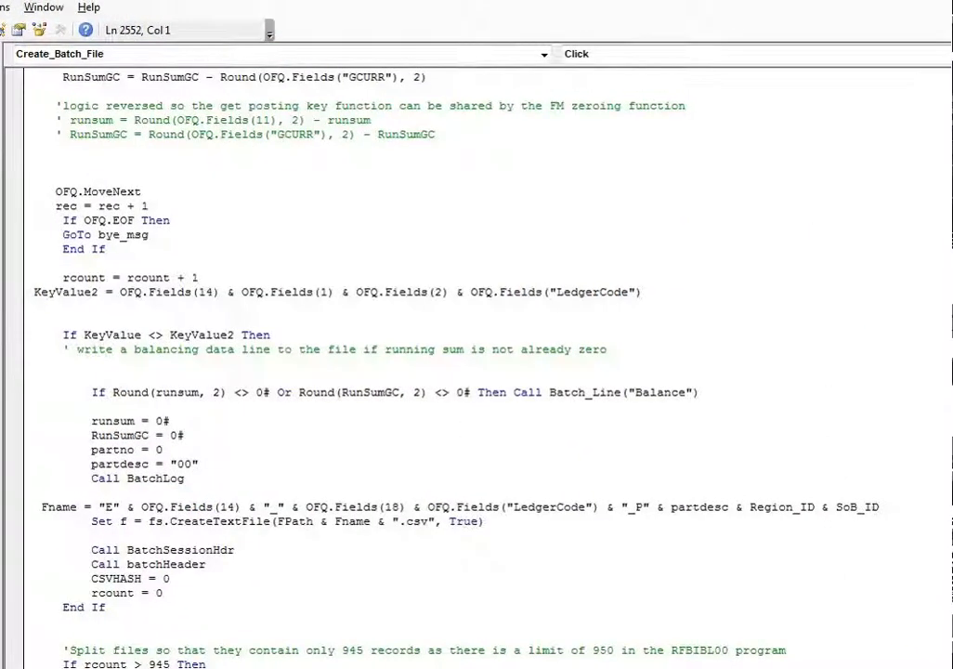